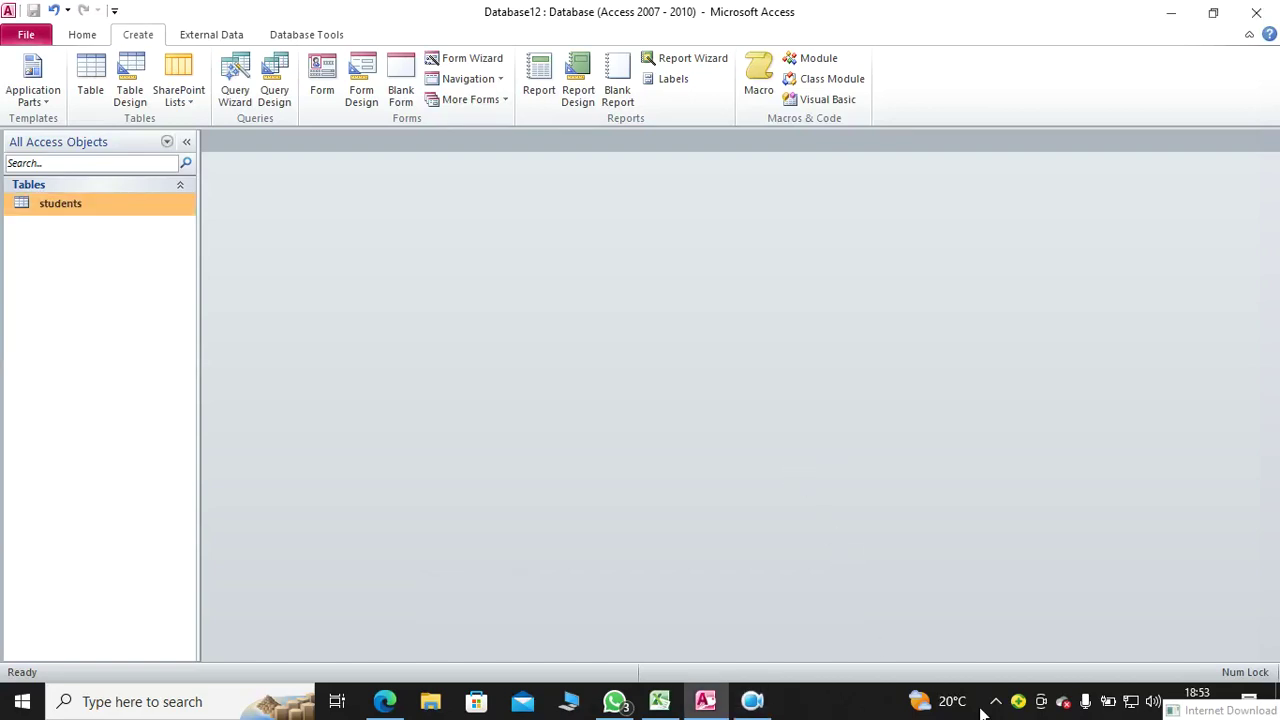
Open the students table and inspect the Studentname and StudentClass columns of its four records.
double_click(84, 205)
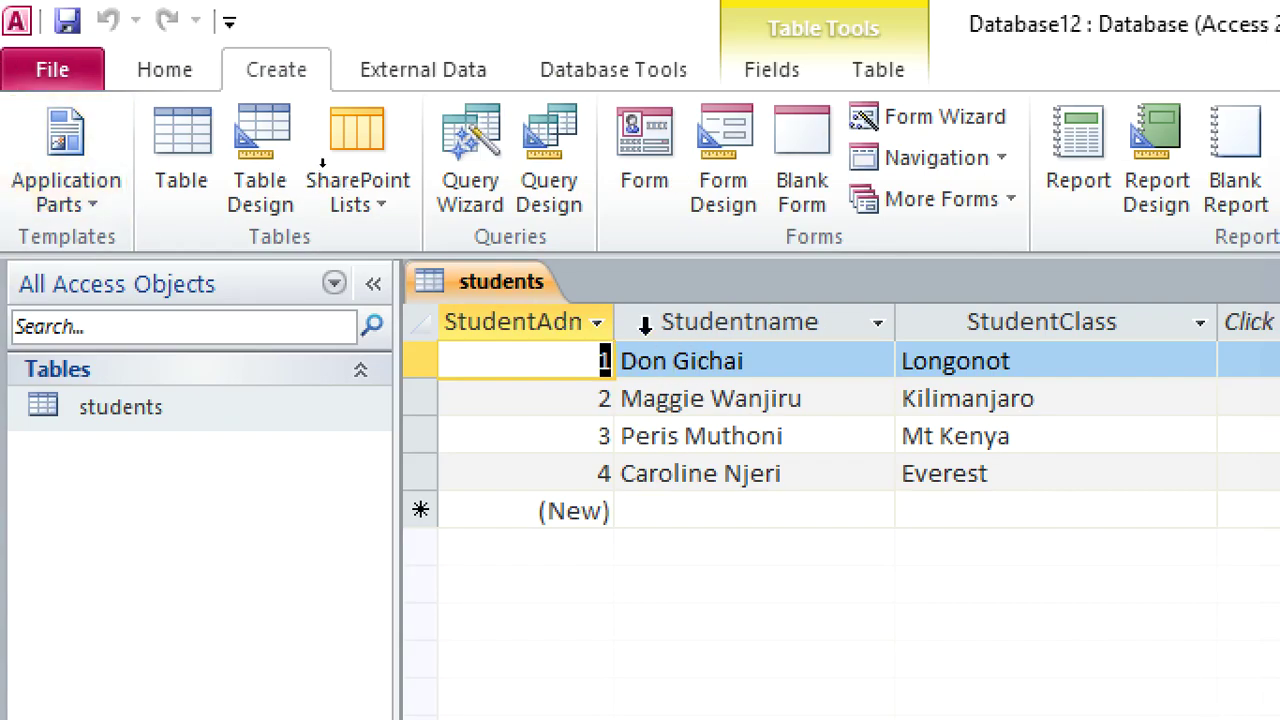
left_click(768, 324)
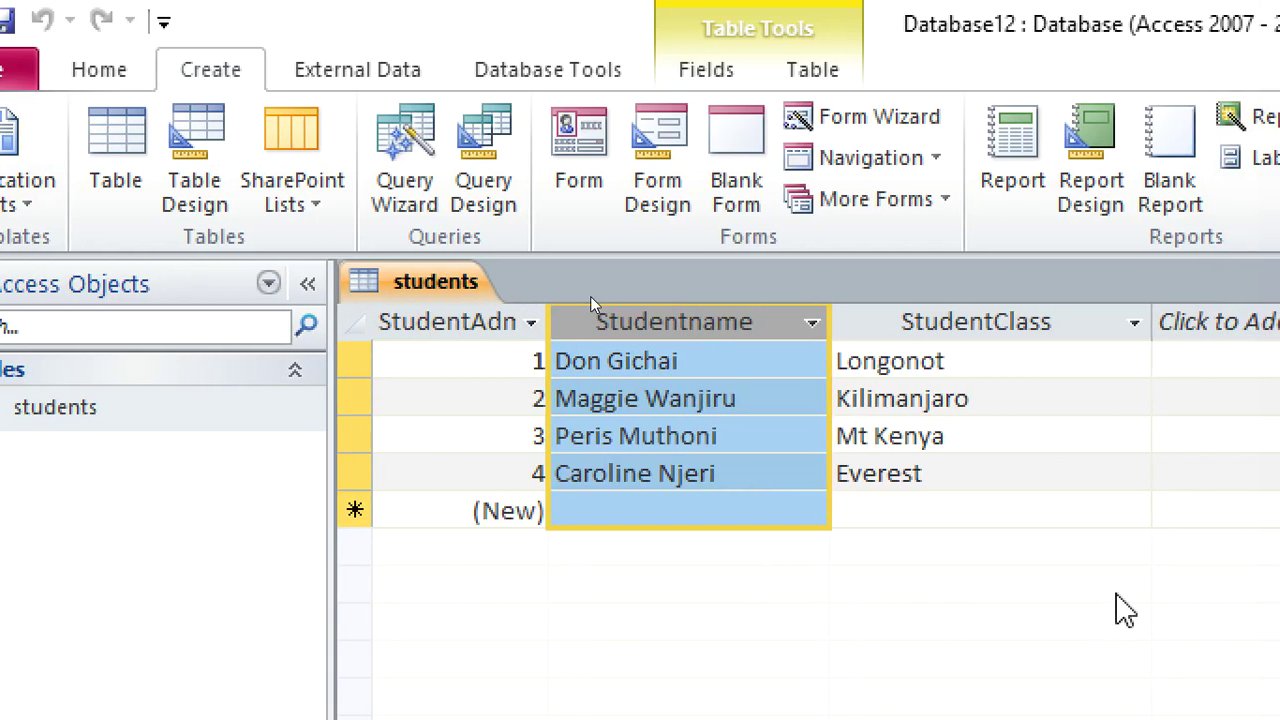
left_click(972, 328)
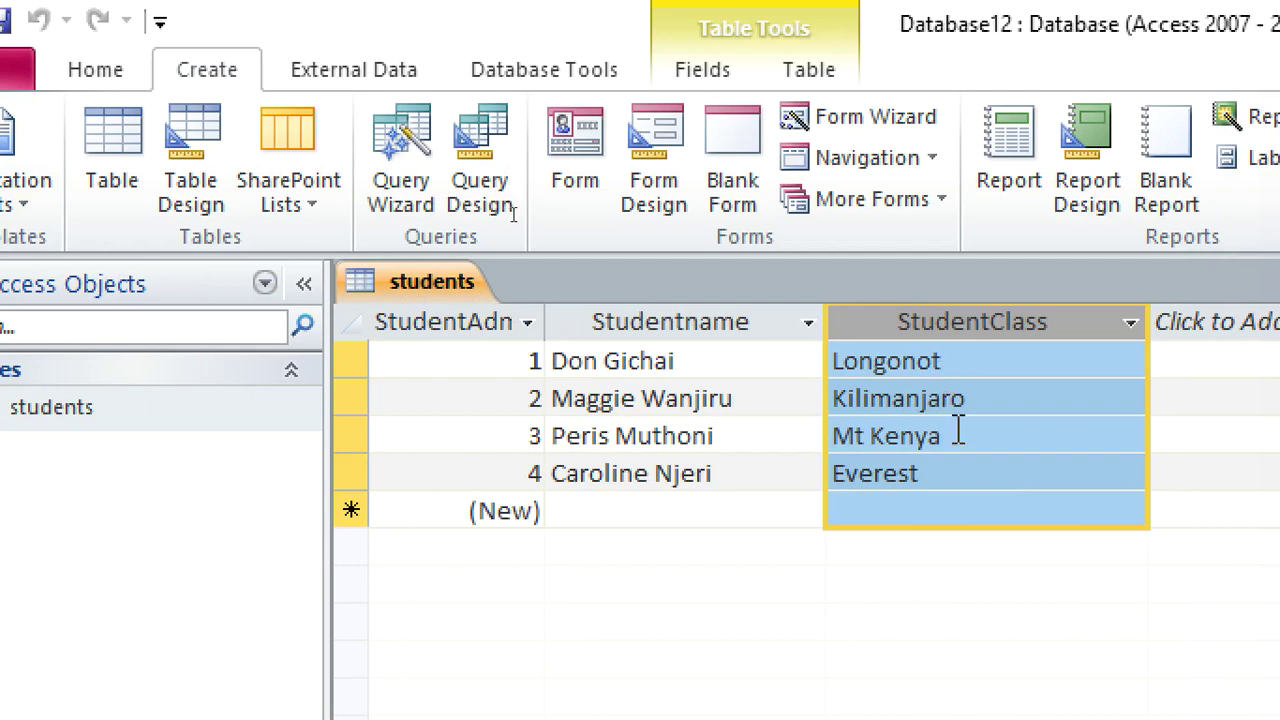
left_click(678, 323)
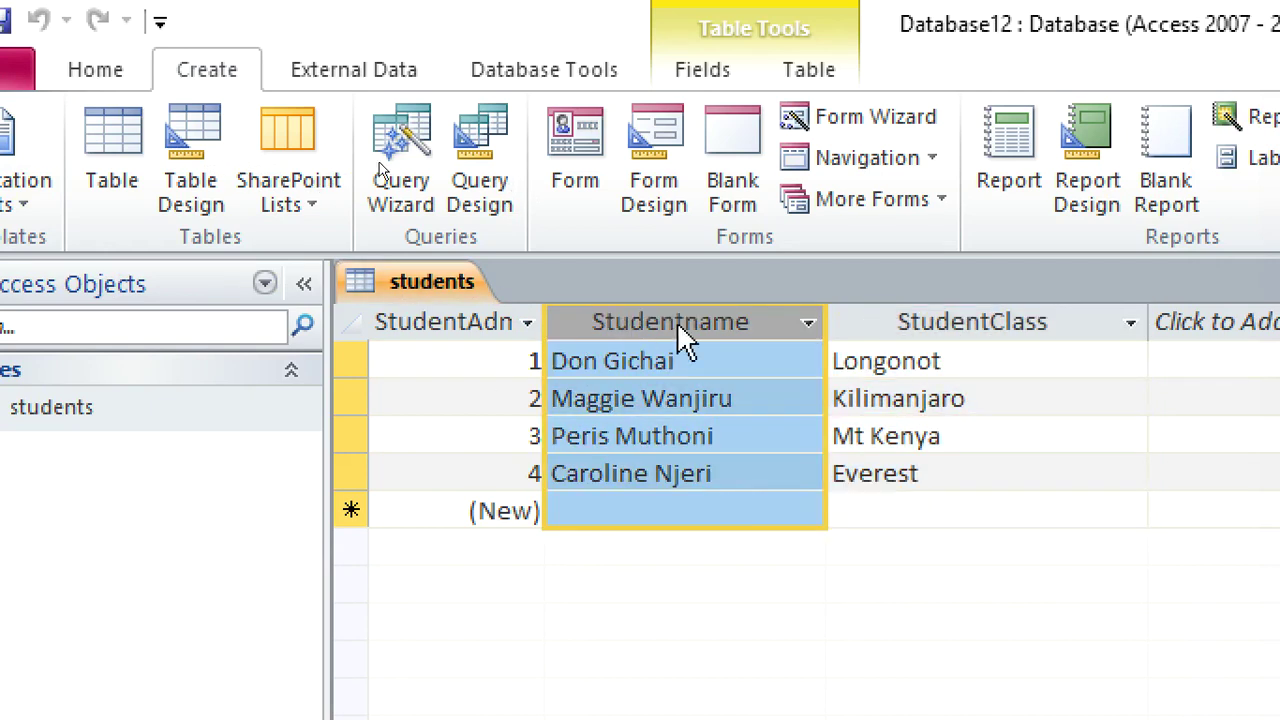
left_click(963, 326)
right_click(478, 281)
Close the students table and start a new design-view query based on the students table.
left_click(537, 331)
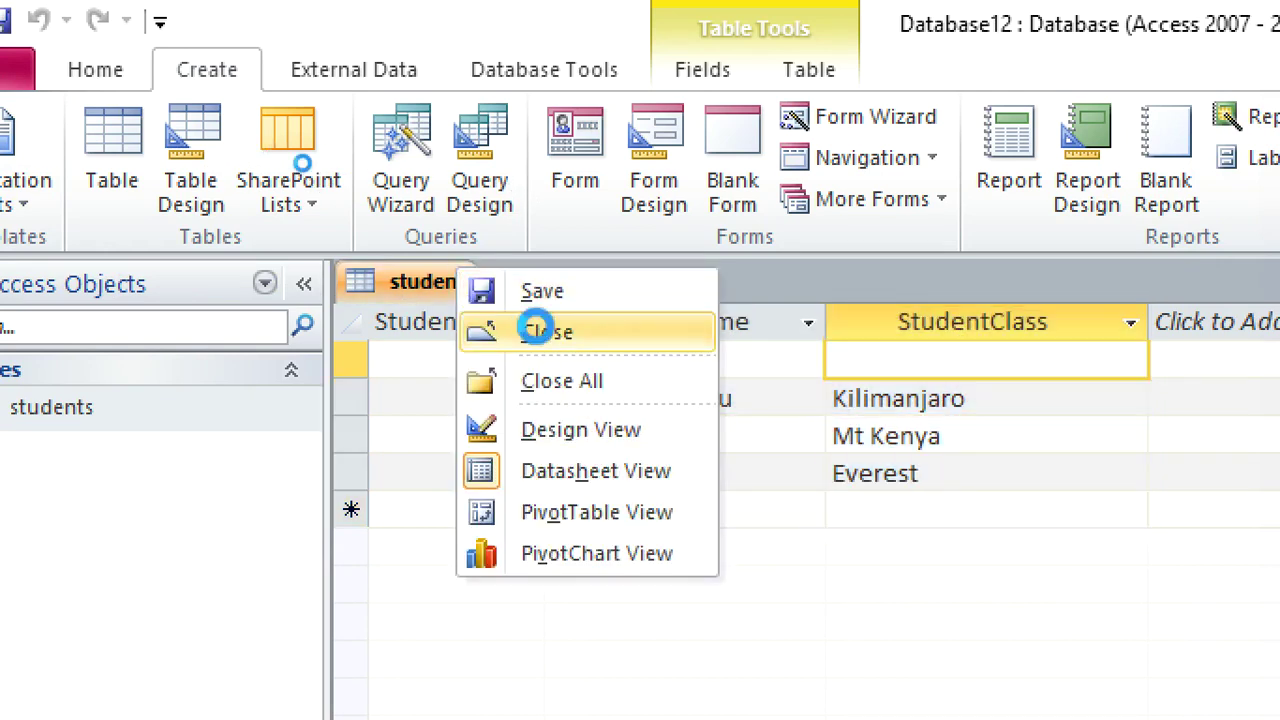
left_click(545, 185)
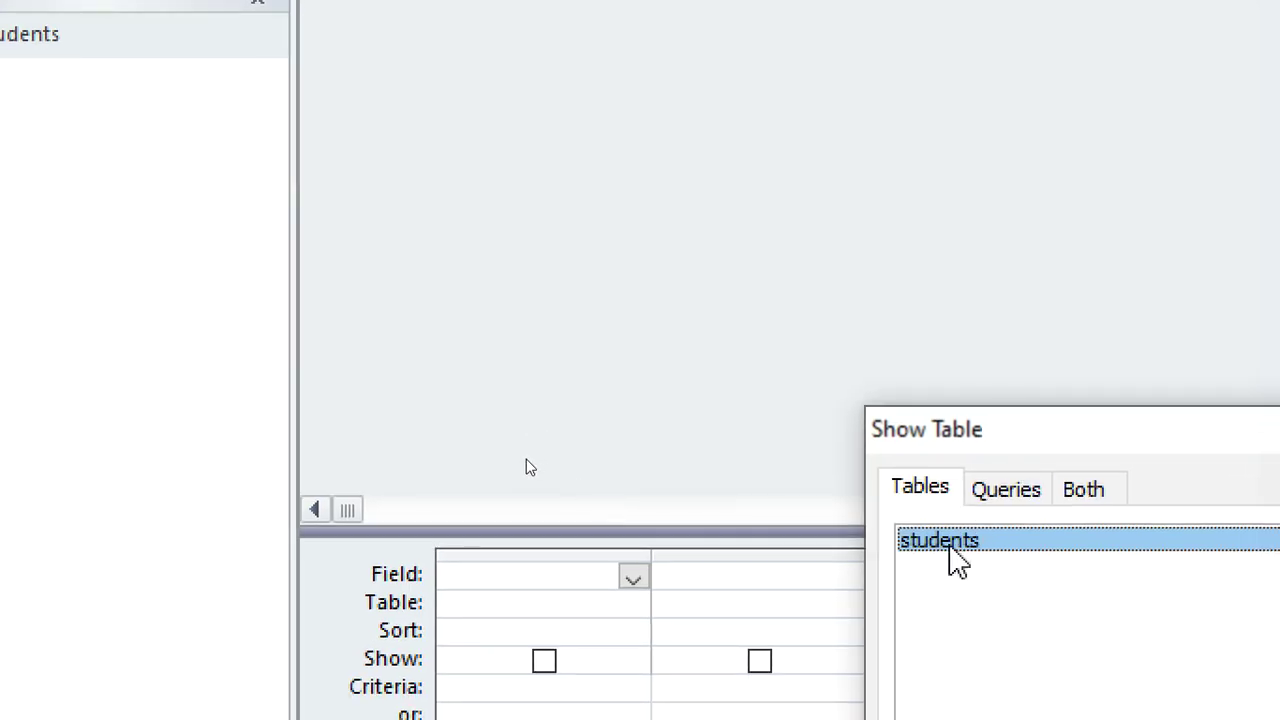
double_click(946, 540)
left_click_drag(994, 429, 486, 376)
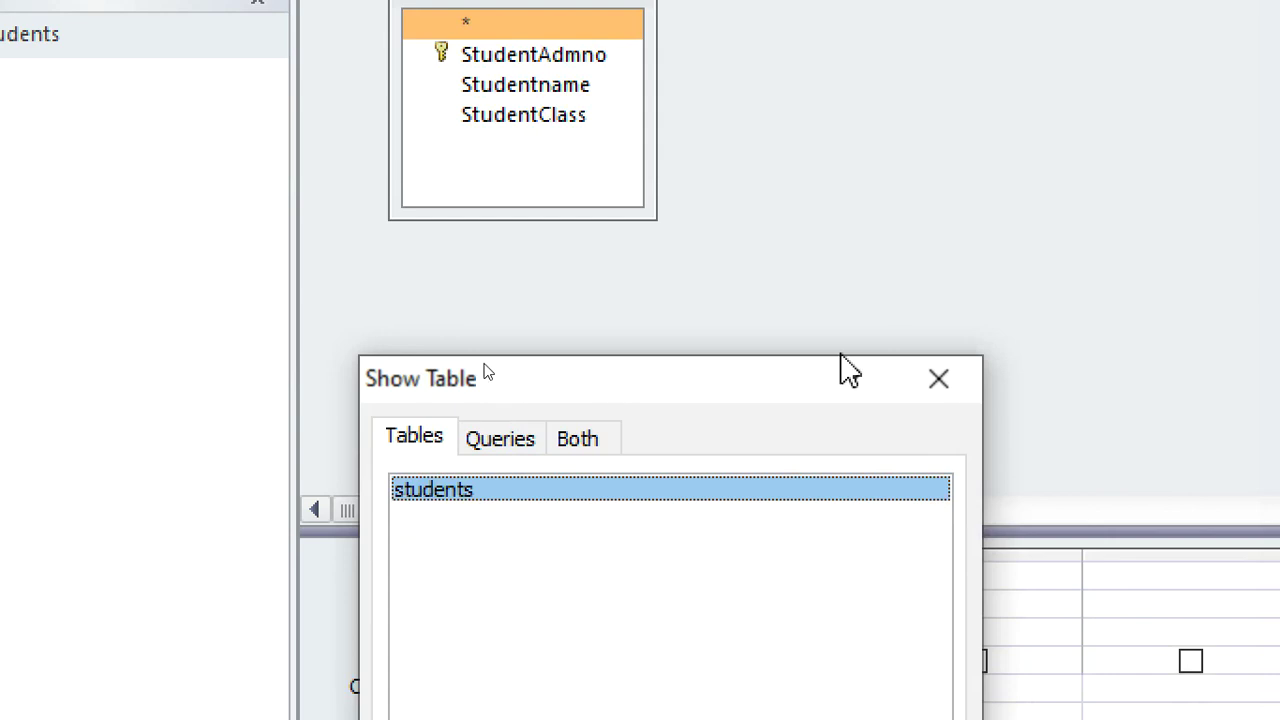
left_click(948, 378)
mouse_move(569, 532)
left_mouse_down()
mouse_move(578, 243)
mouse_move(517, 362)
left_mouse_up()
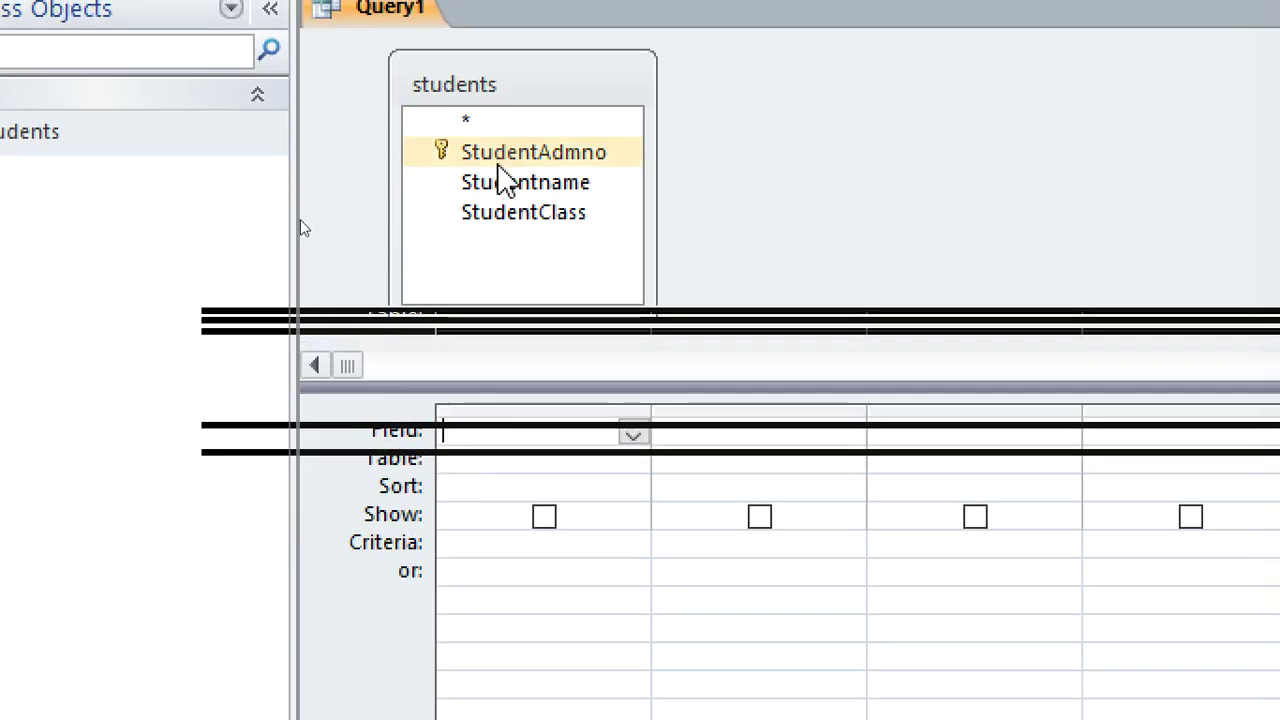
Add StudentAdmno, Studentname and StudentClass as the query's fields.
double_click(494, 160)
double_click(497, 190)
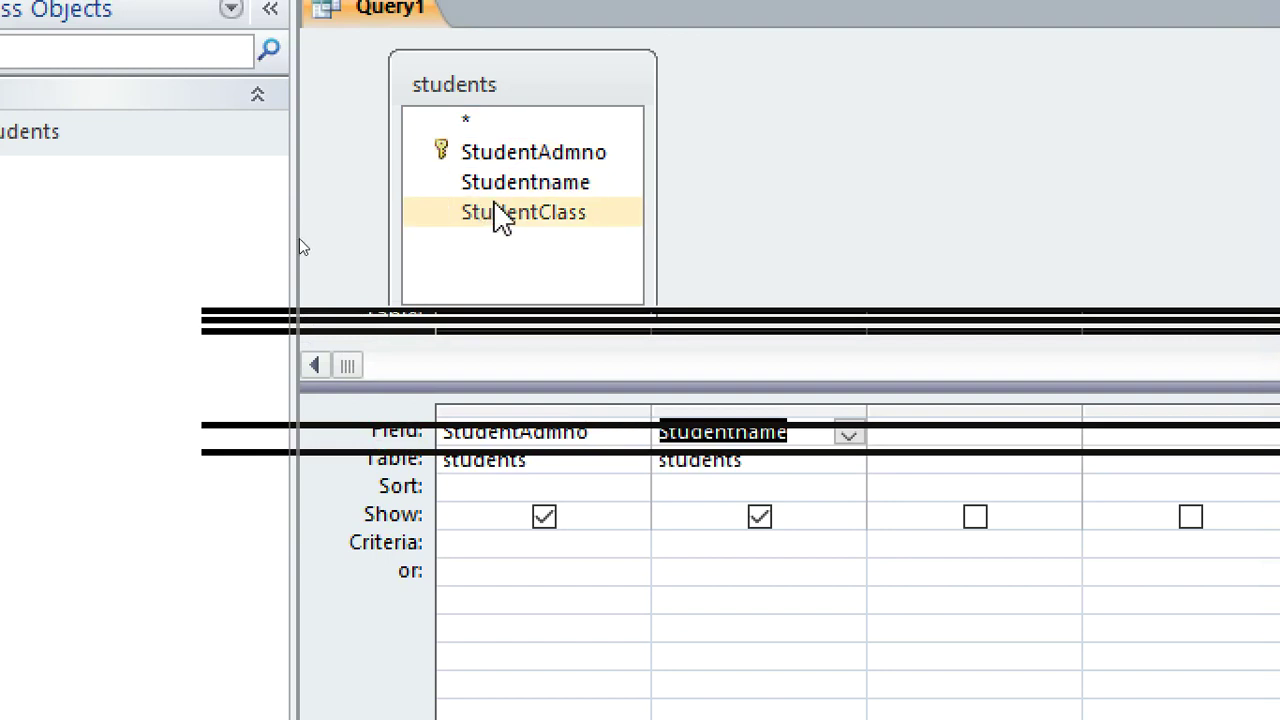
double_click(495, 210)
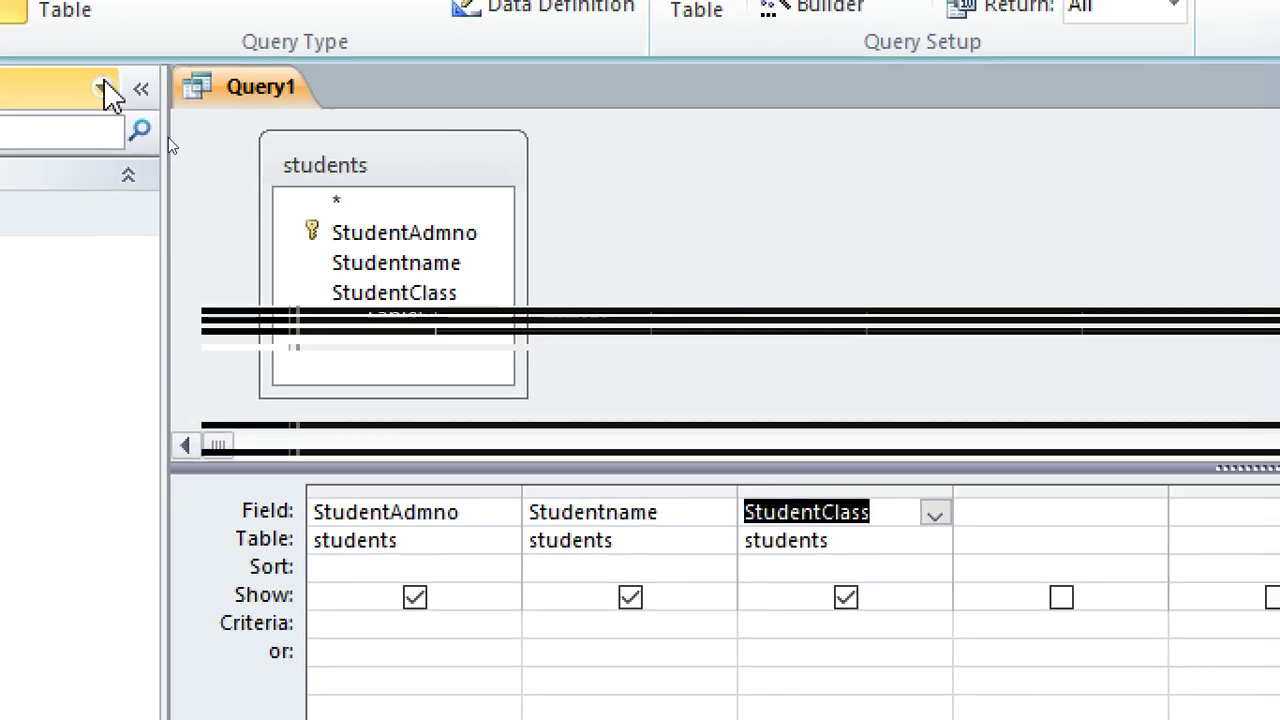
right_click(334, 204)
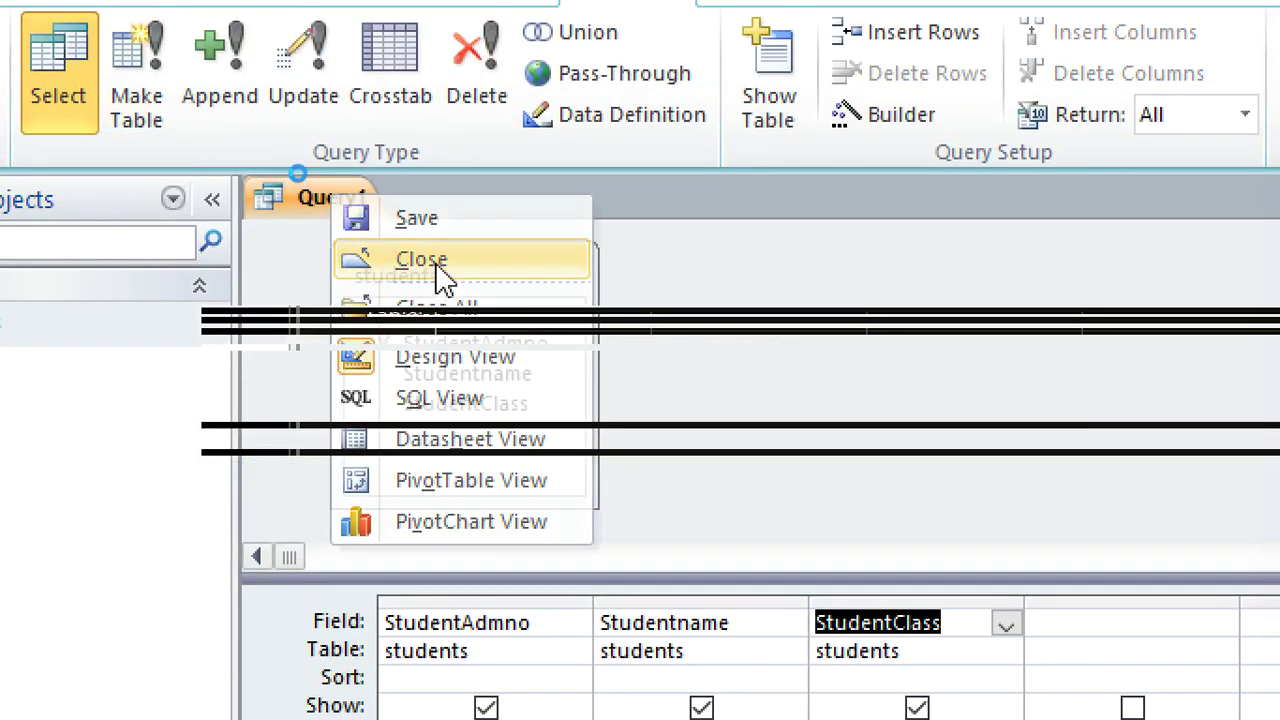
Close Query1, save it as 'myQuery', and reopen myQUERY in Design View.
left_click(437, 265)
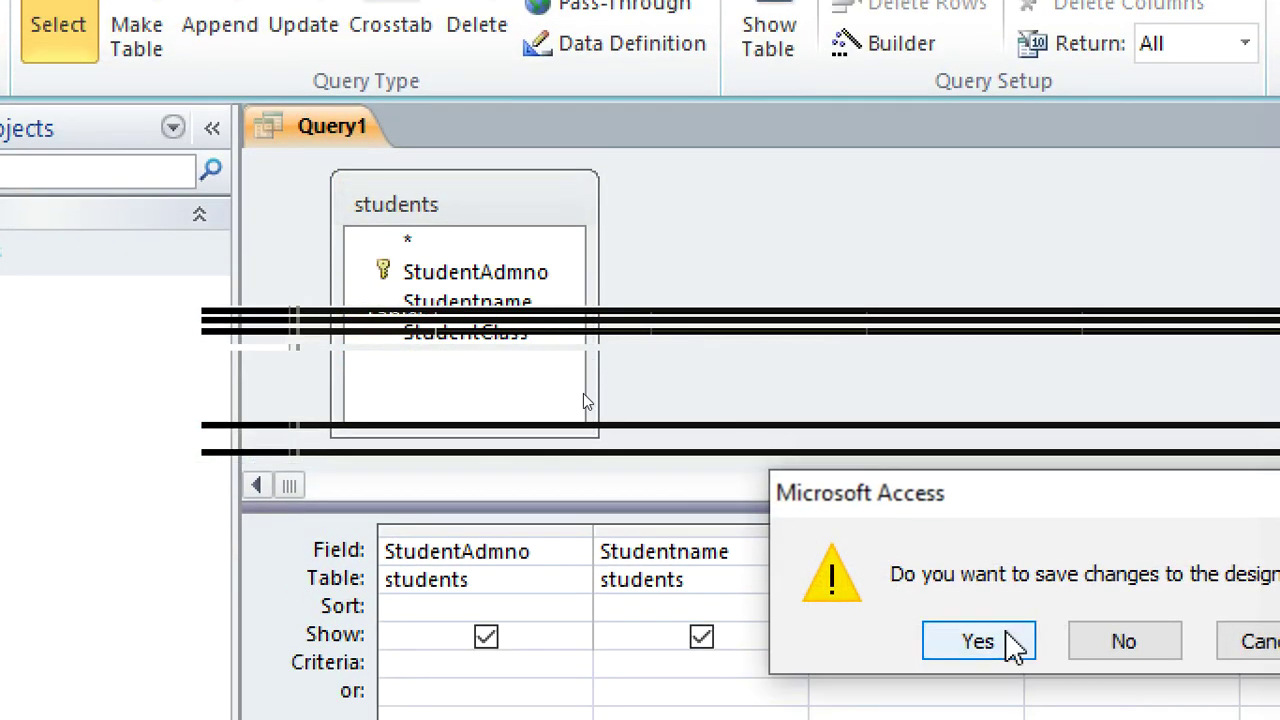
left_click(1010, 635)
type("m")
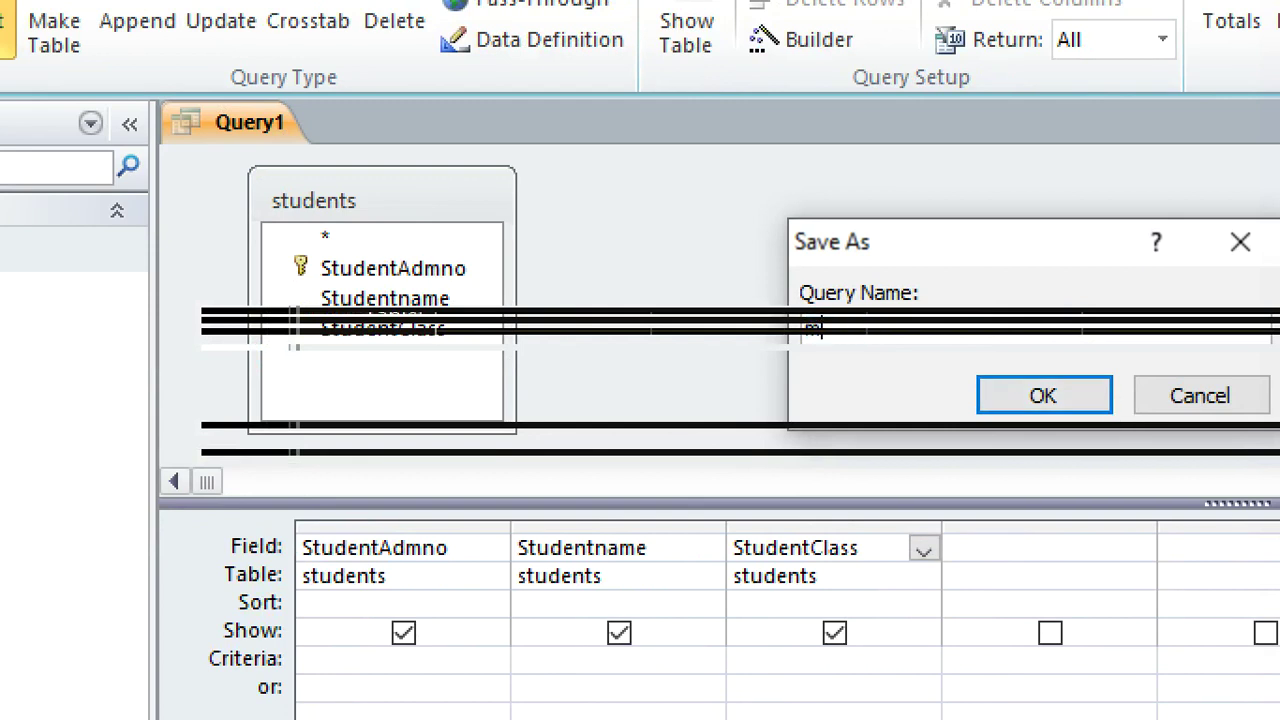
type("yQuery")
left_click(1110, 397)
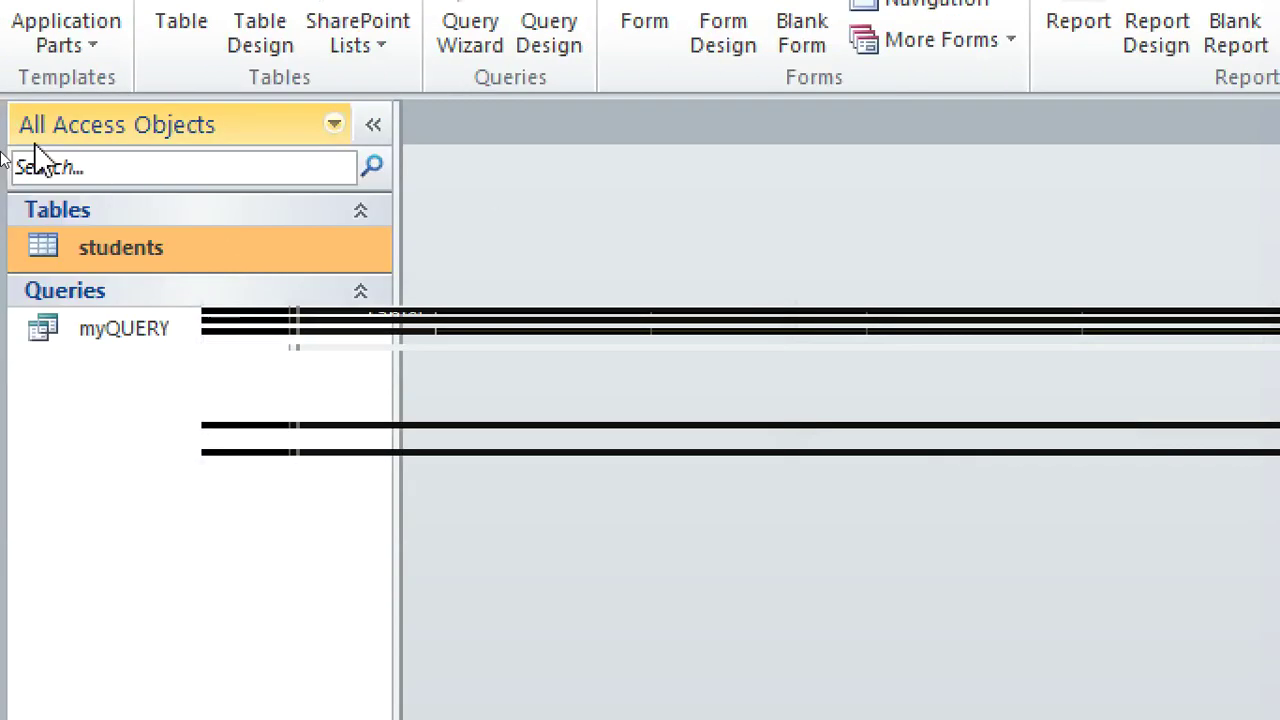
right_click(103, 332)
left_click(266, 432)
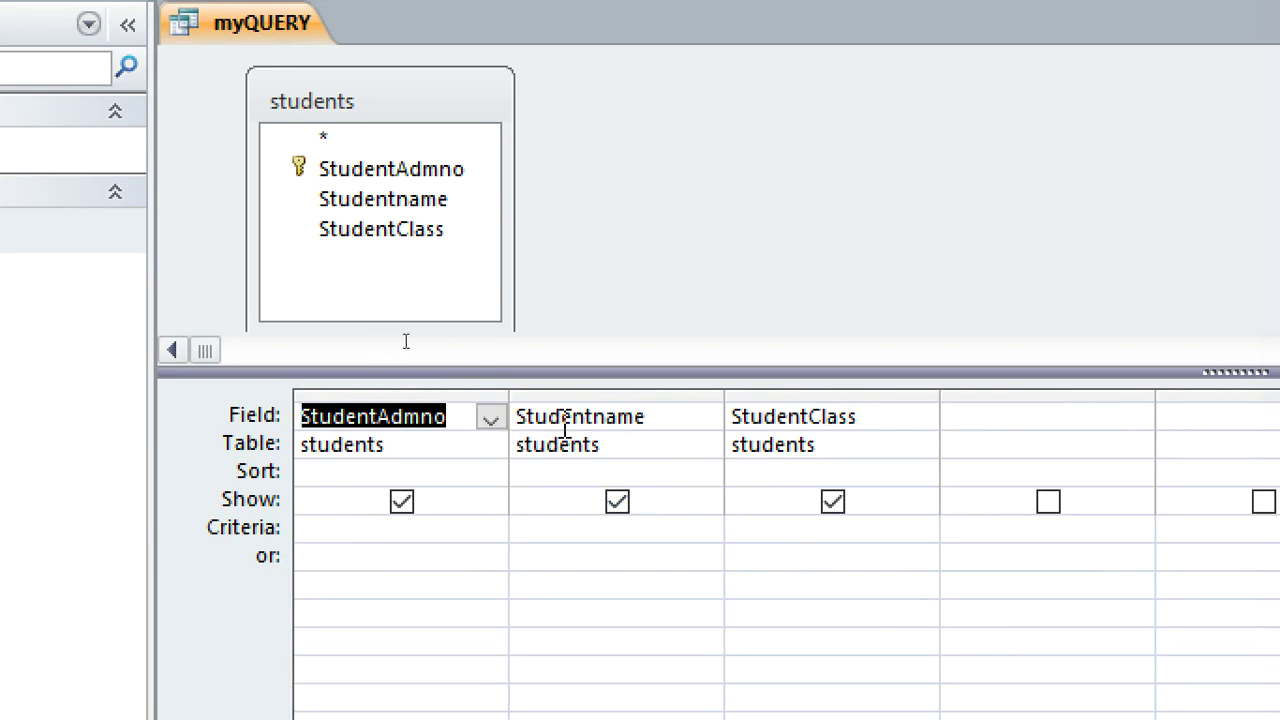
Rewrite the Studentname field as Sname: UCase([Studentname]), fixing the missing-parenthesis error.
left_click(517, 416)
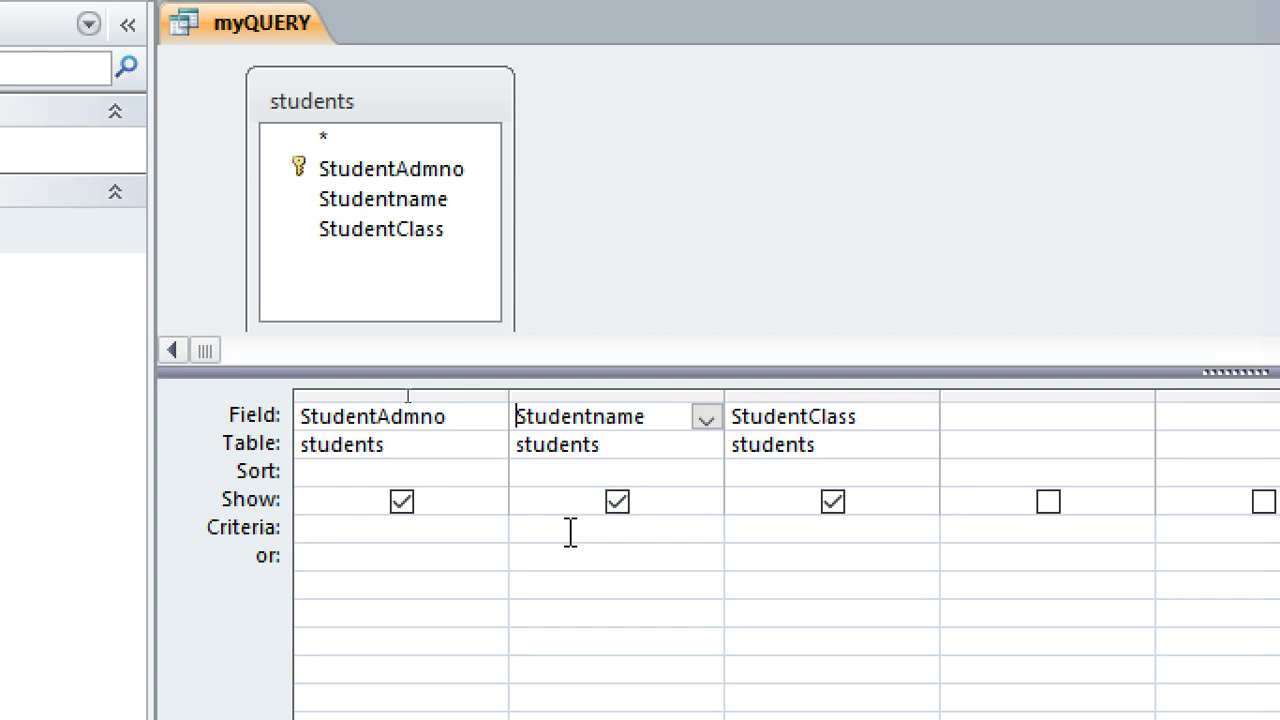
type("S")
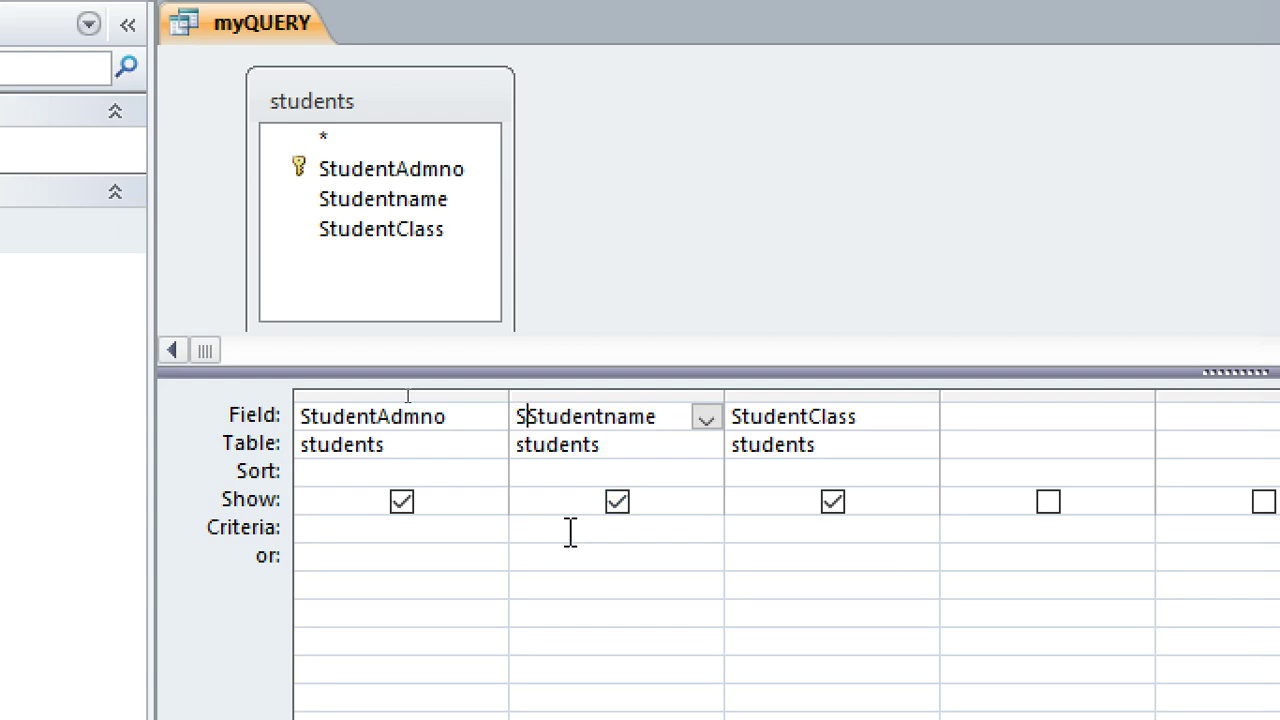
type("name")
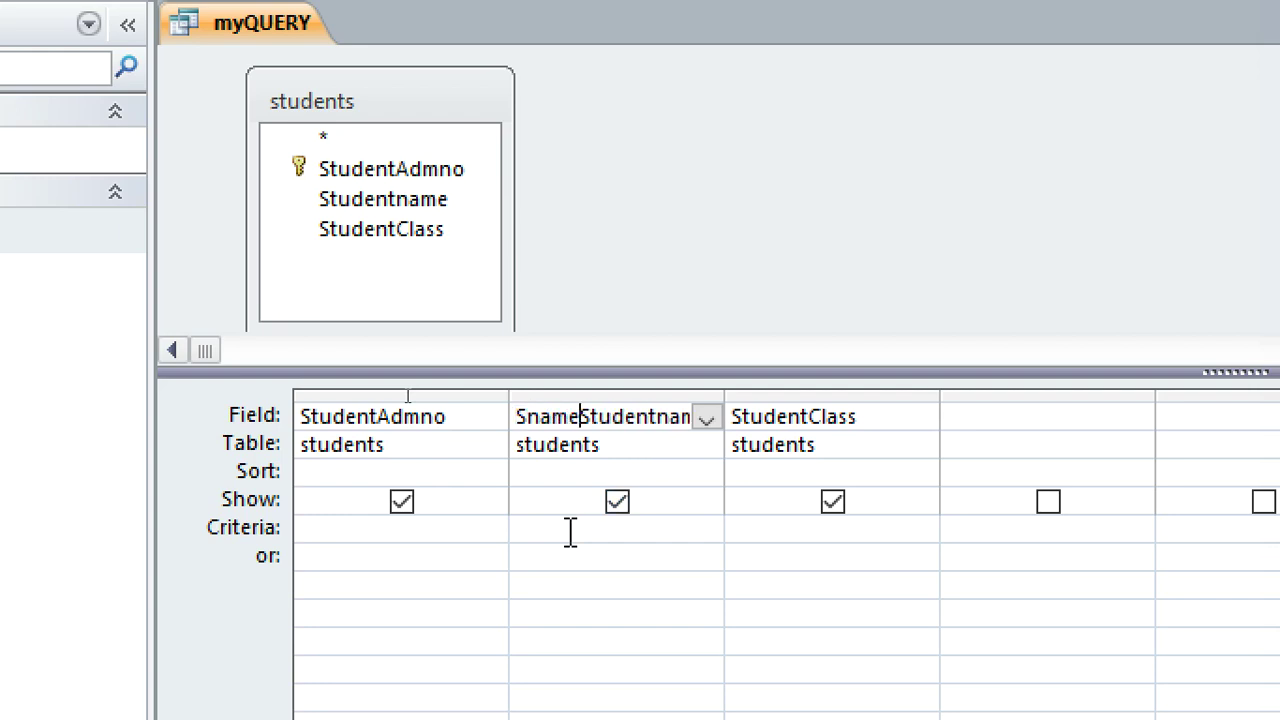
type(":")
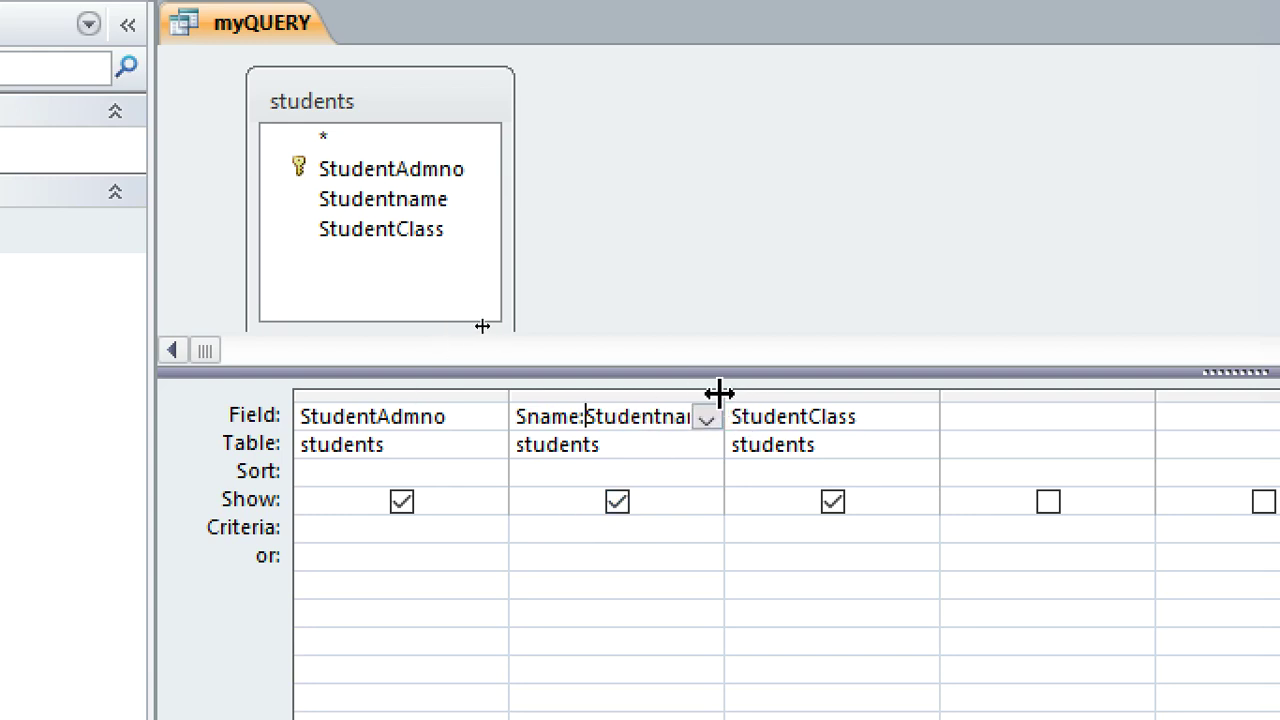
left_click_drag(939, 400, 1034, 412)
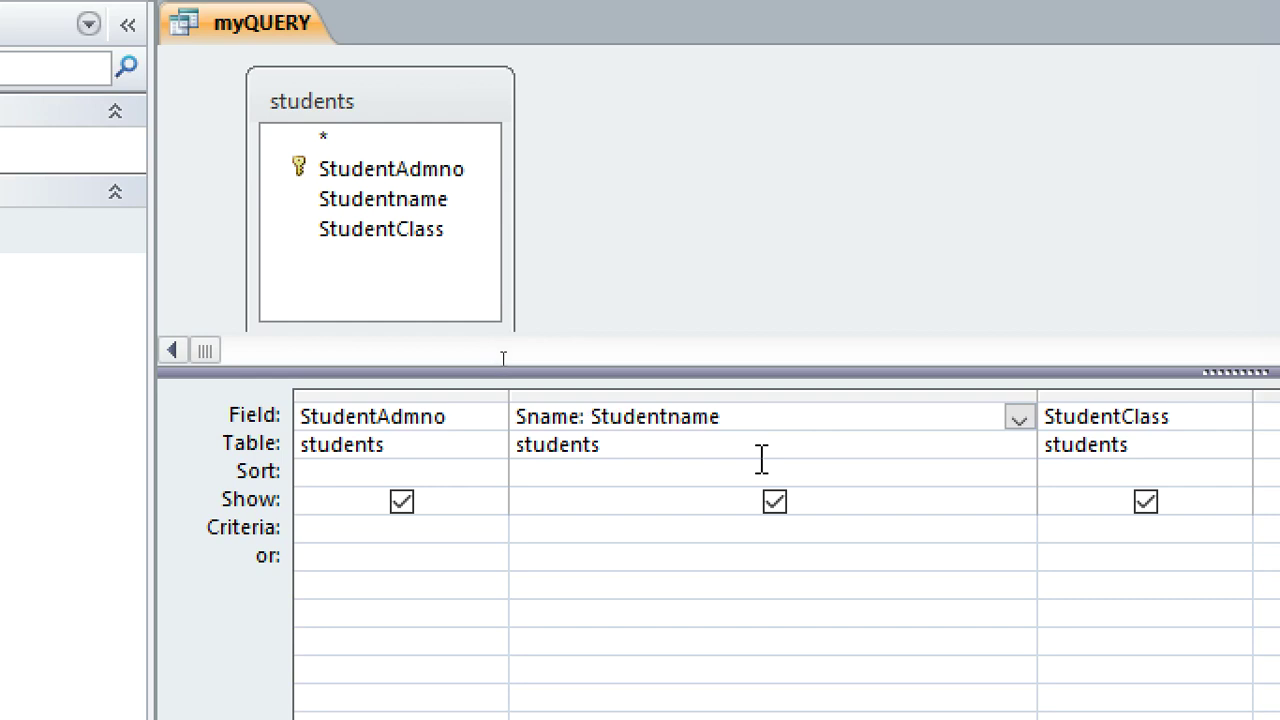
type("(")
left_click(505, 345)
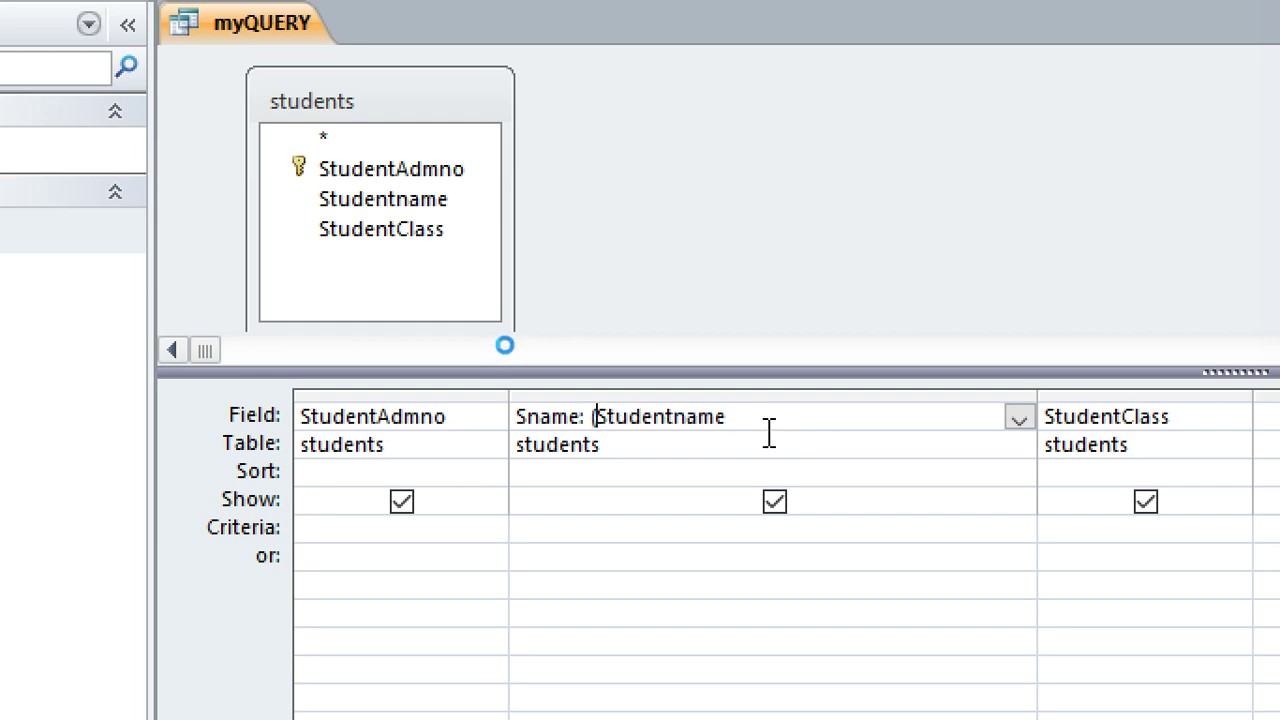
left_click(1052, 553)
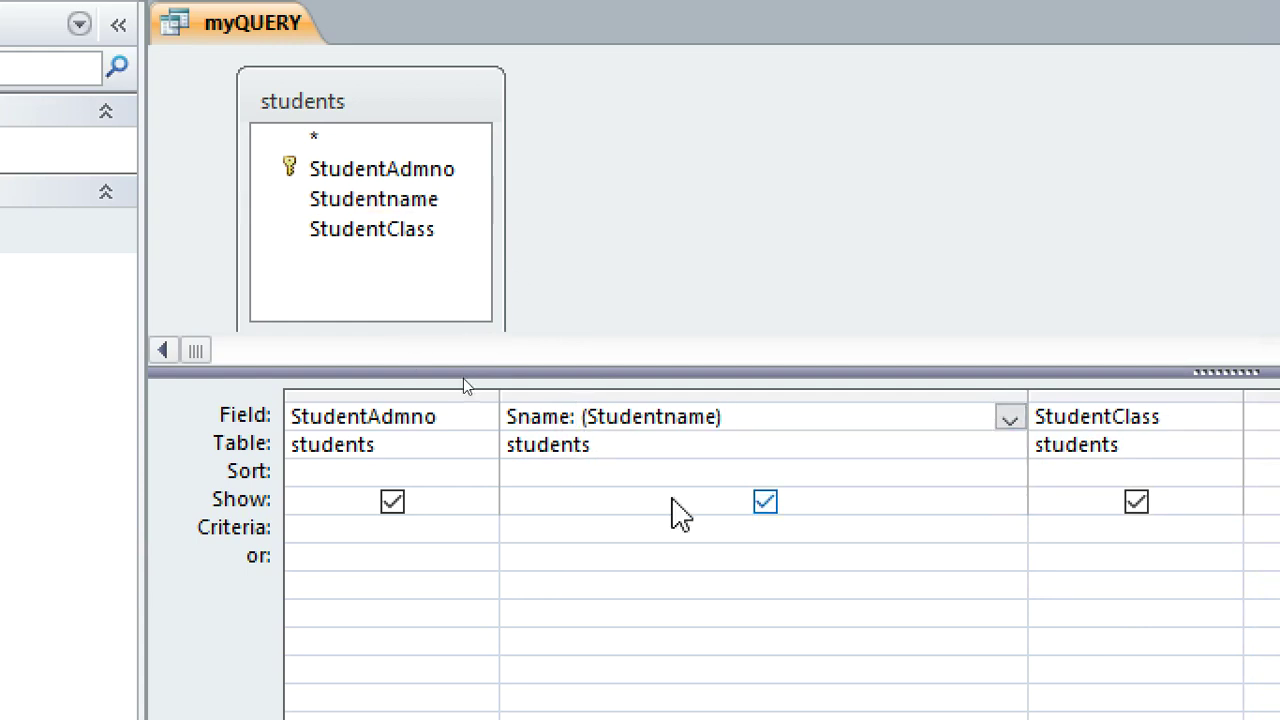
type("Ucase")
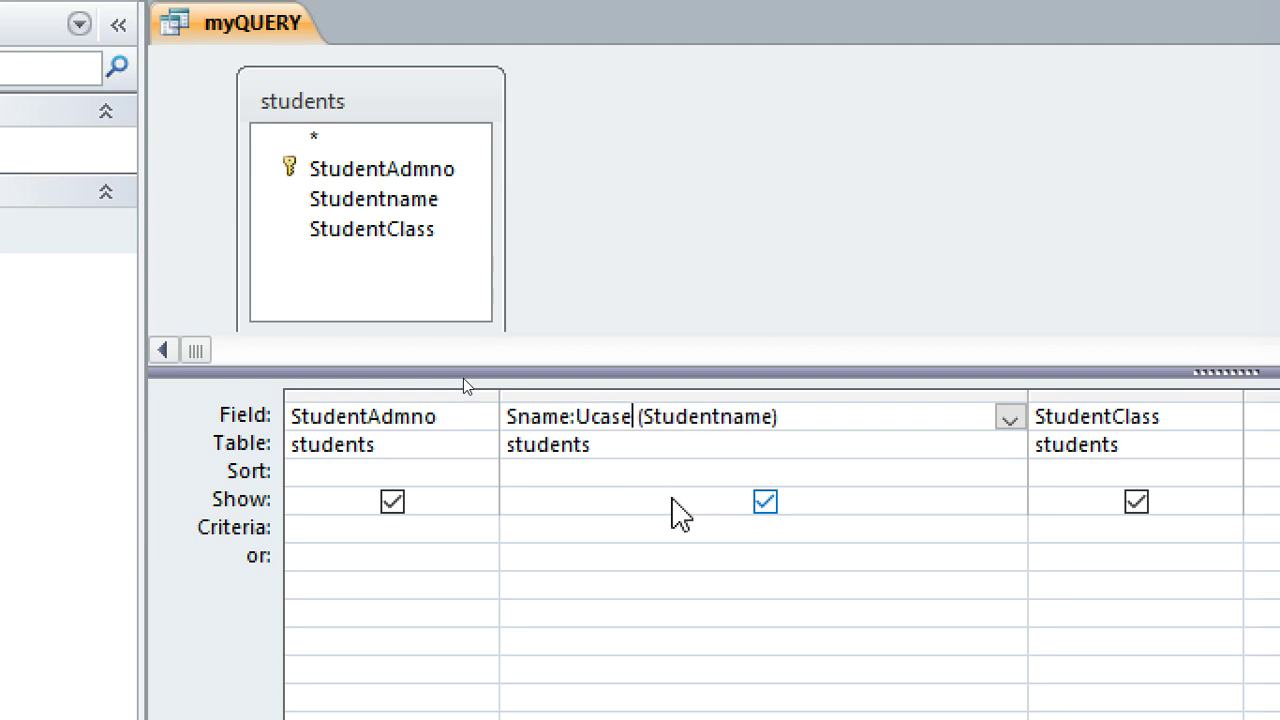
key("Delete")
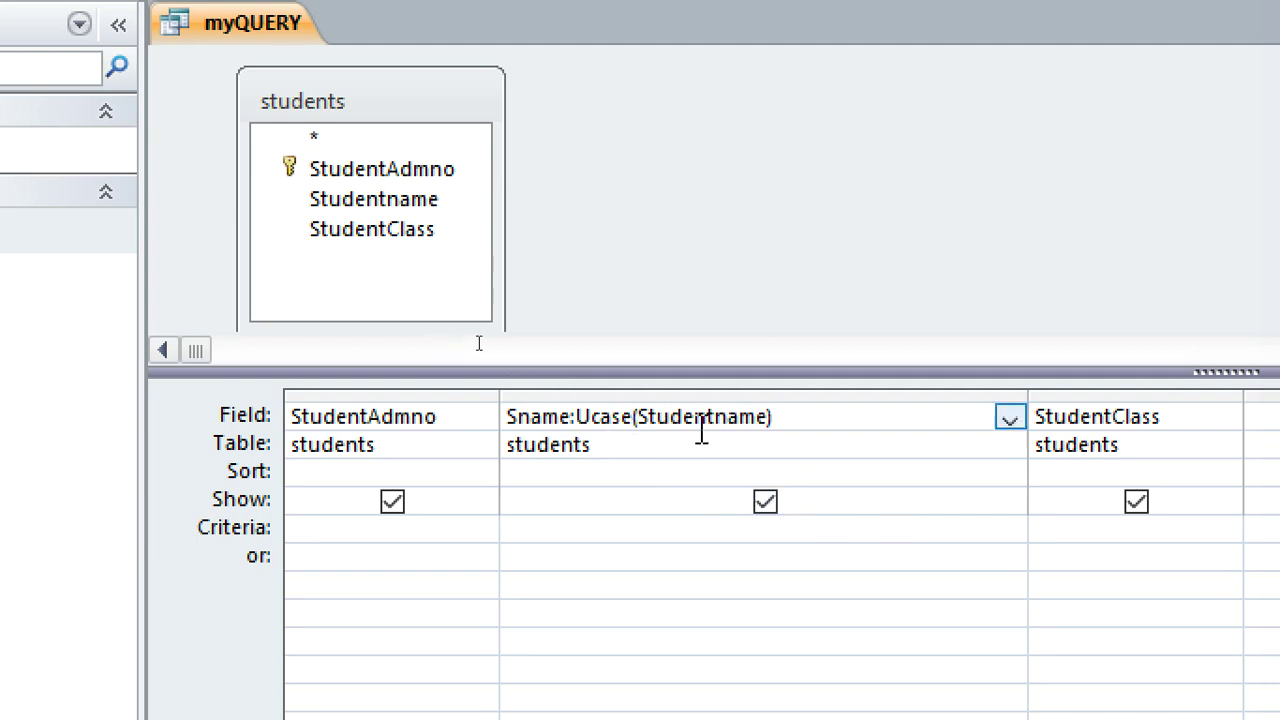
left_click(604, 545)
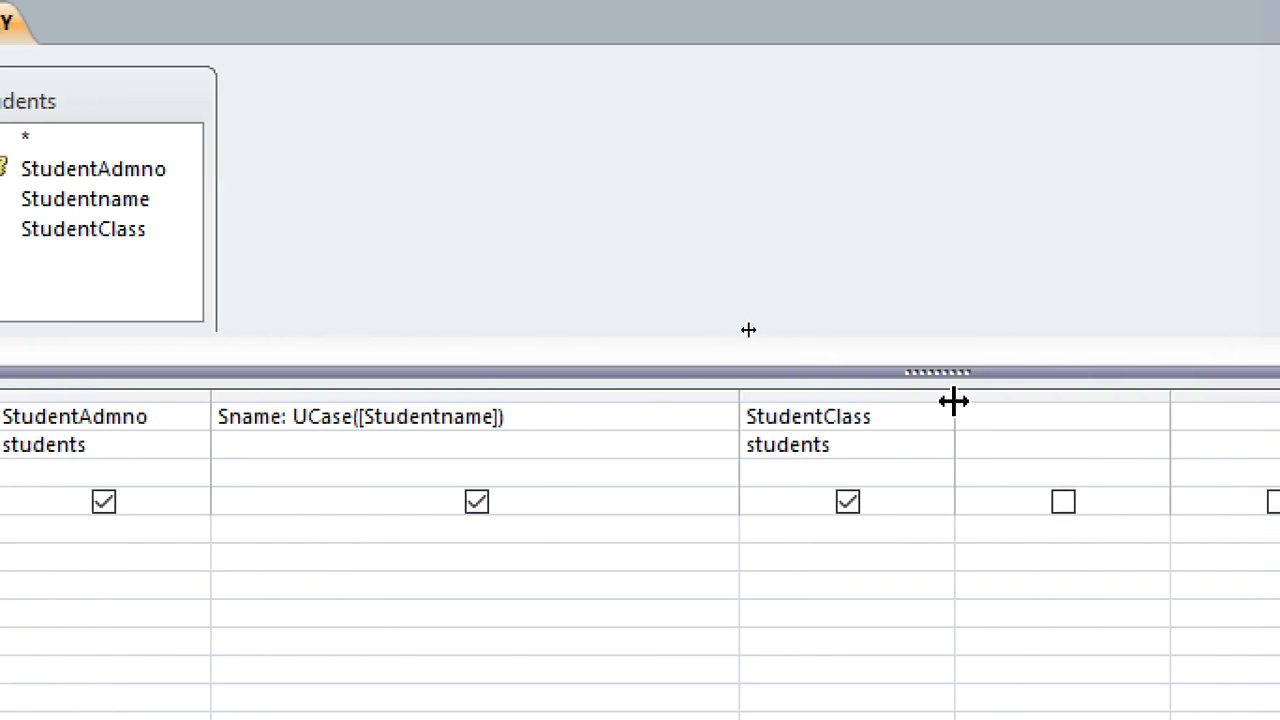
Turn the StudentClass field into SClass: LCase([StudentClass]), resolving the parenthesis warning.
left_click_drag(953, 397, 1116, 397)
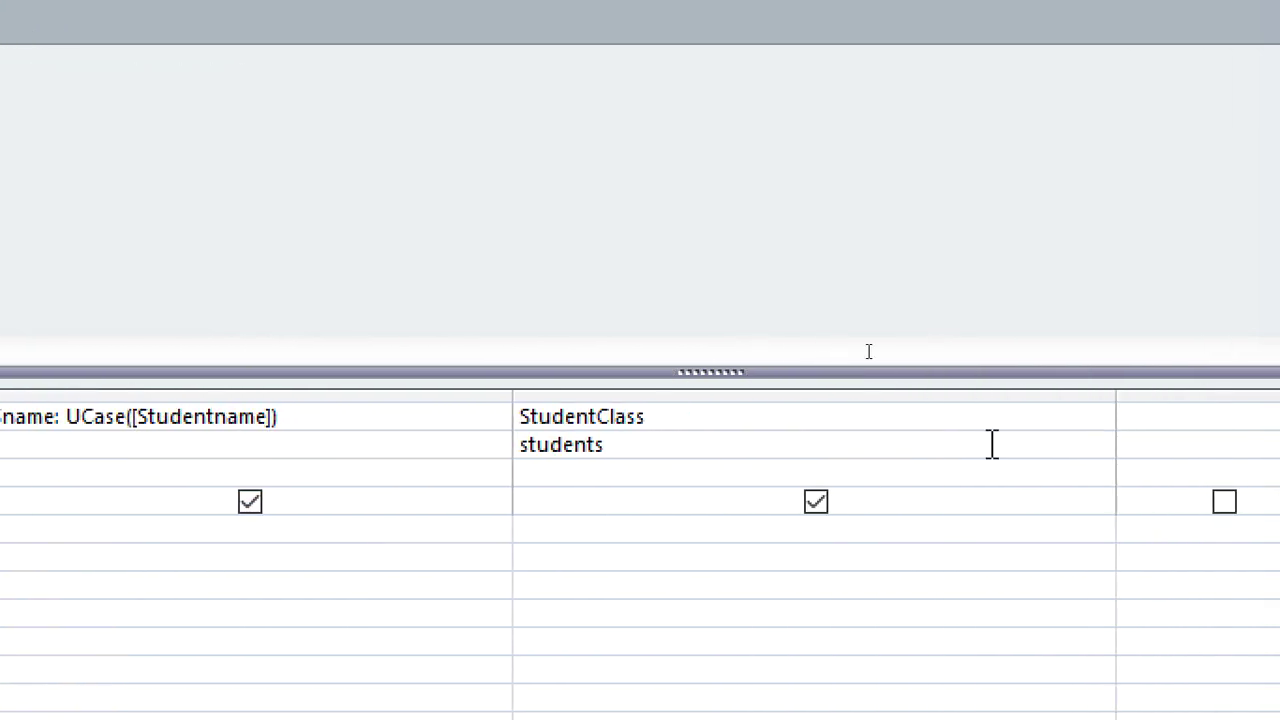
left_click(521, 417)
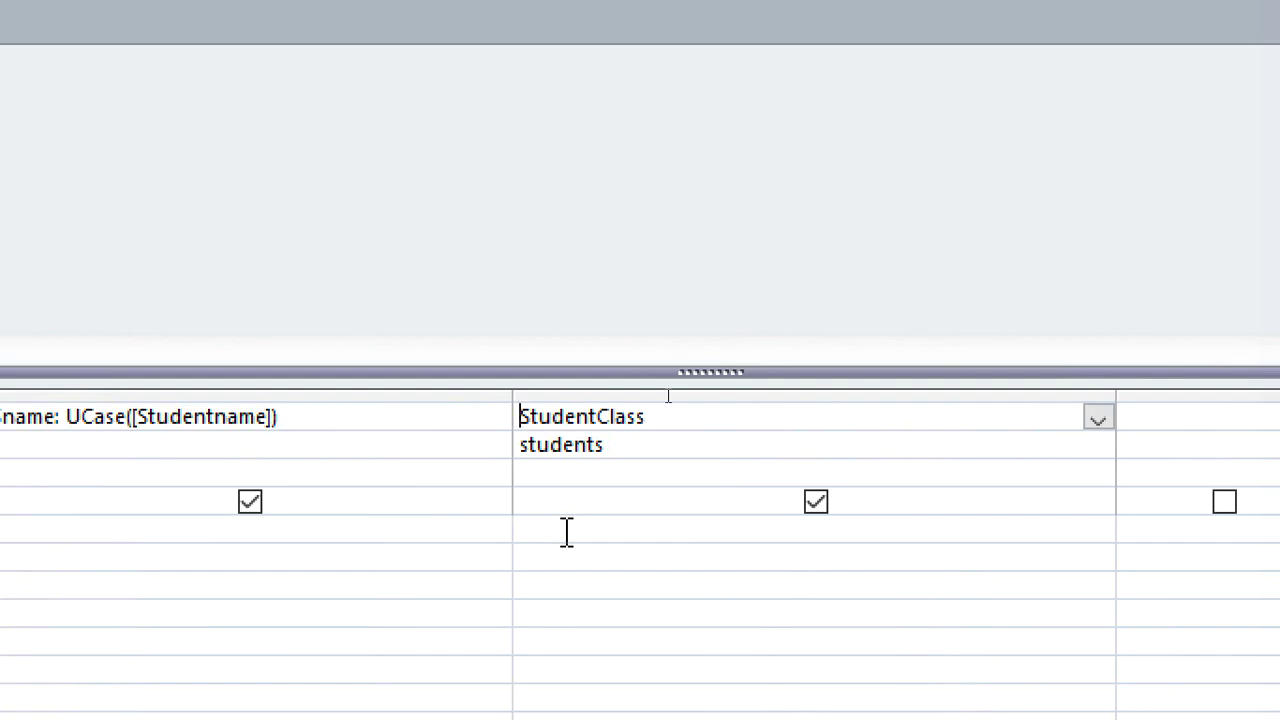
type("Snam")
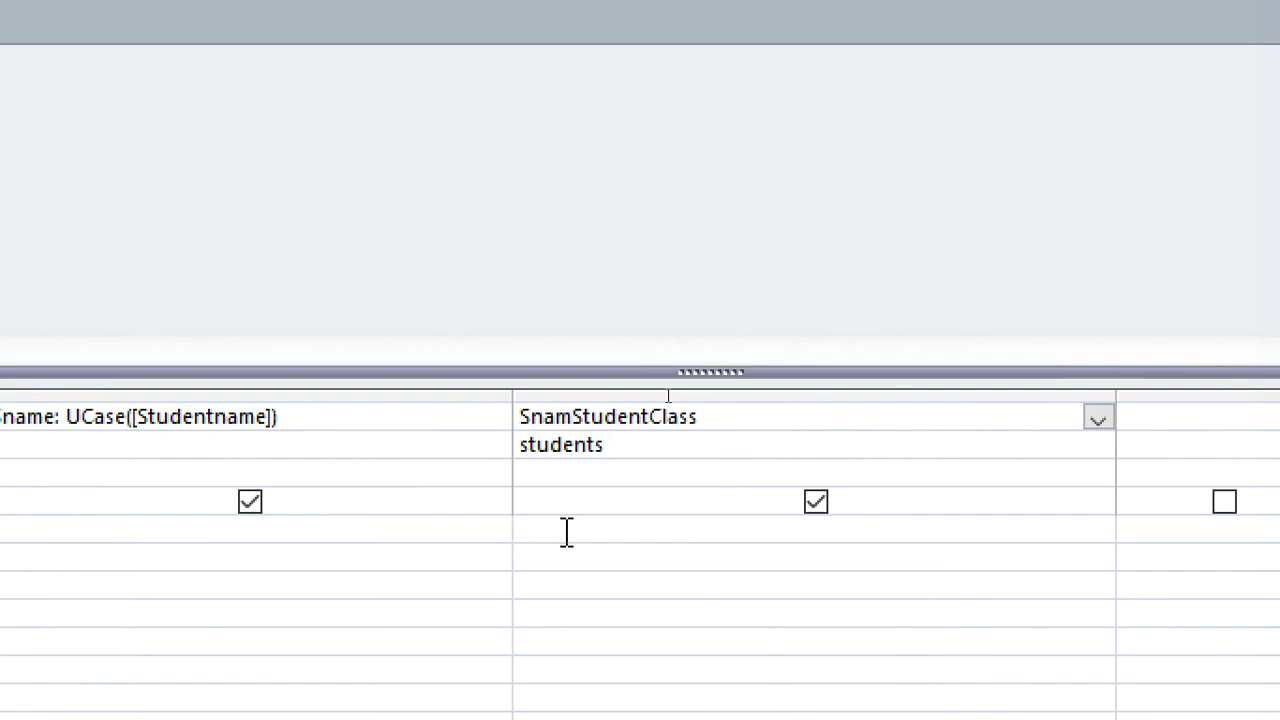
key("BackSpace")
key("BackSpace")
key("BackSpace")
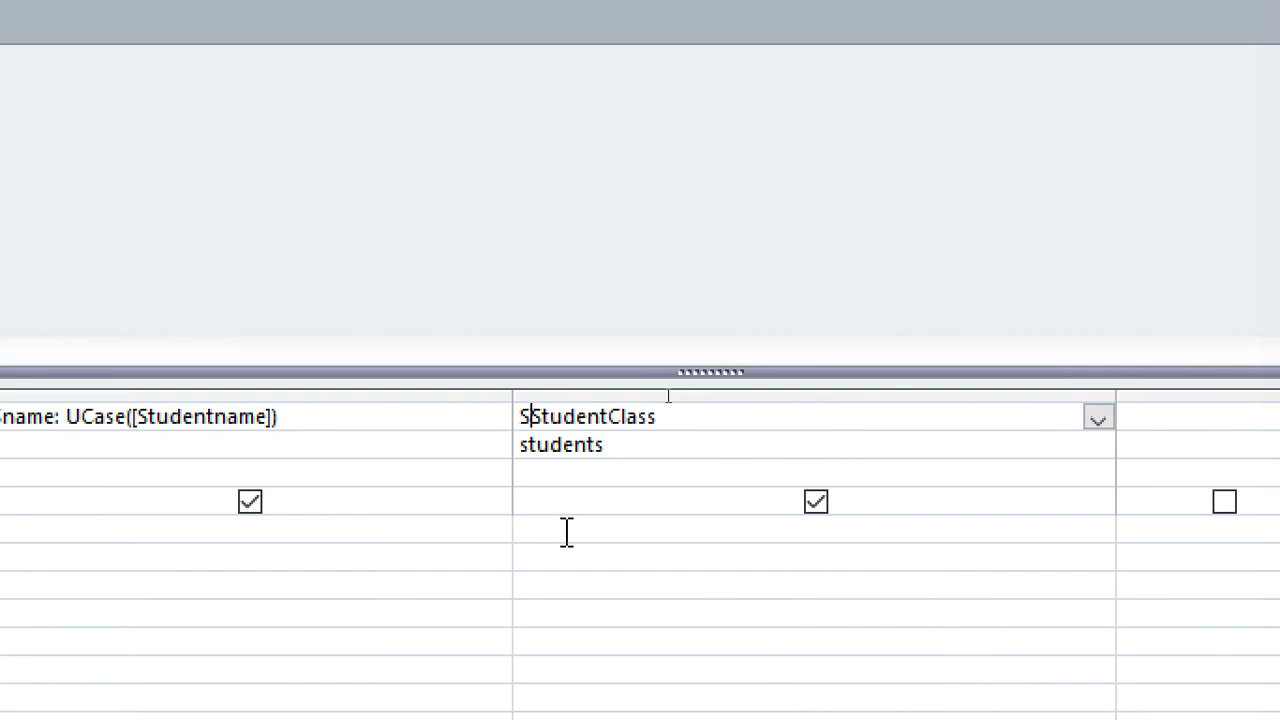
type("Class")
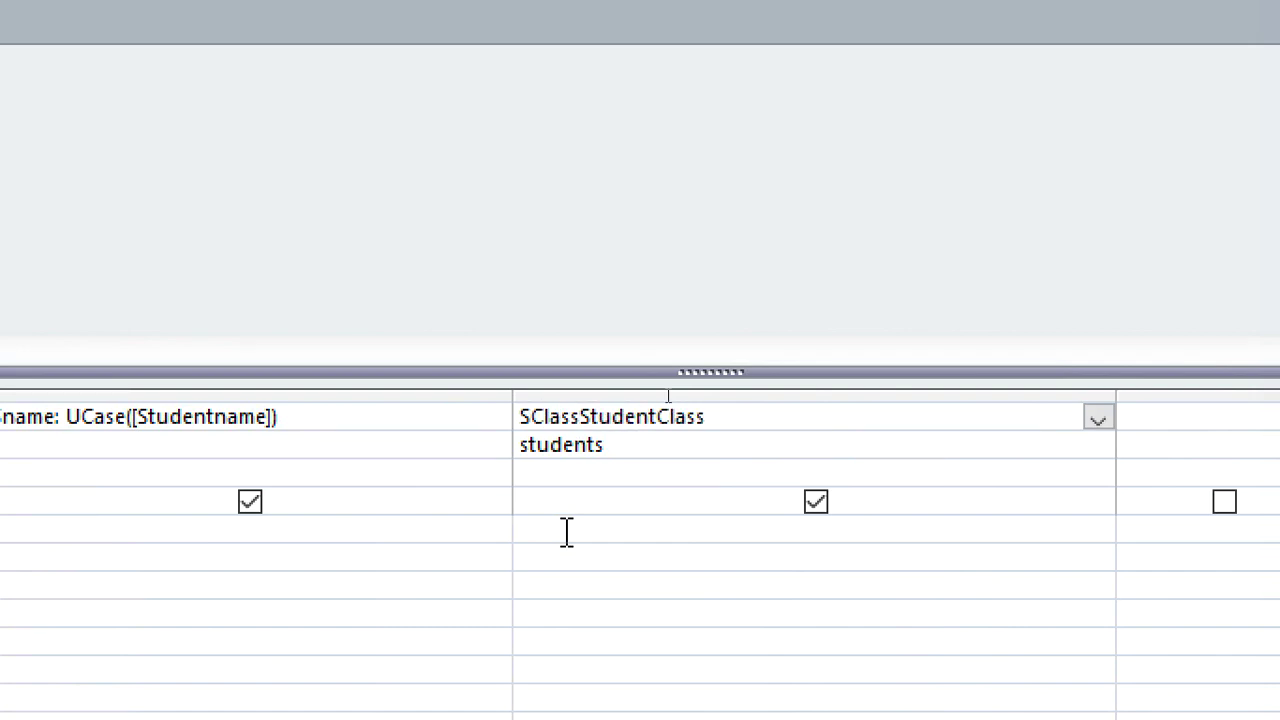
type(":")
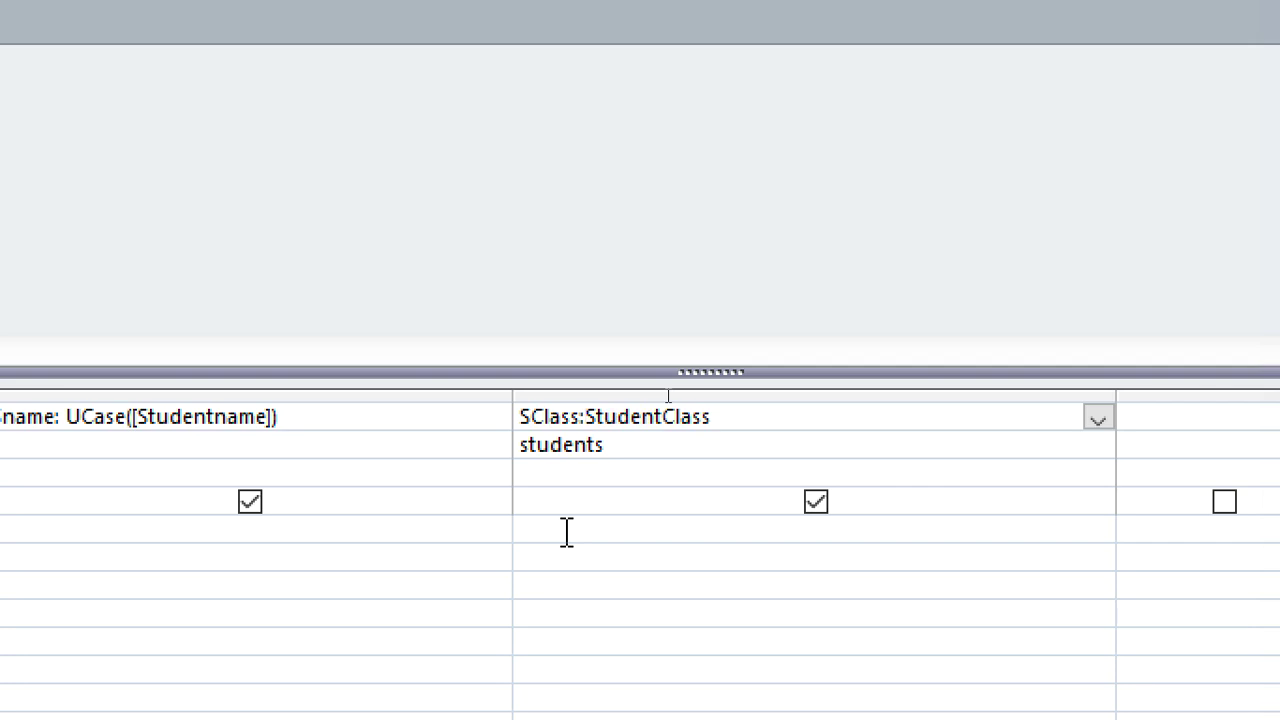
type("Uca")
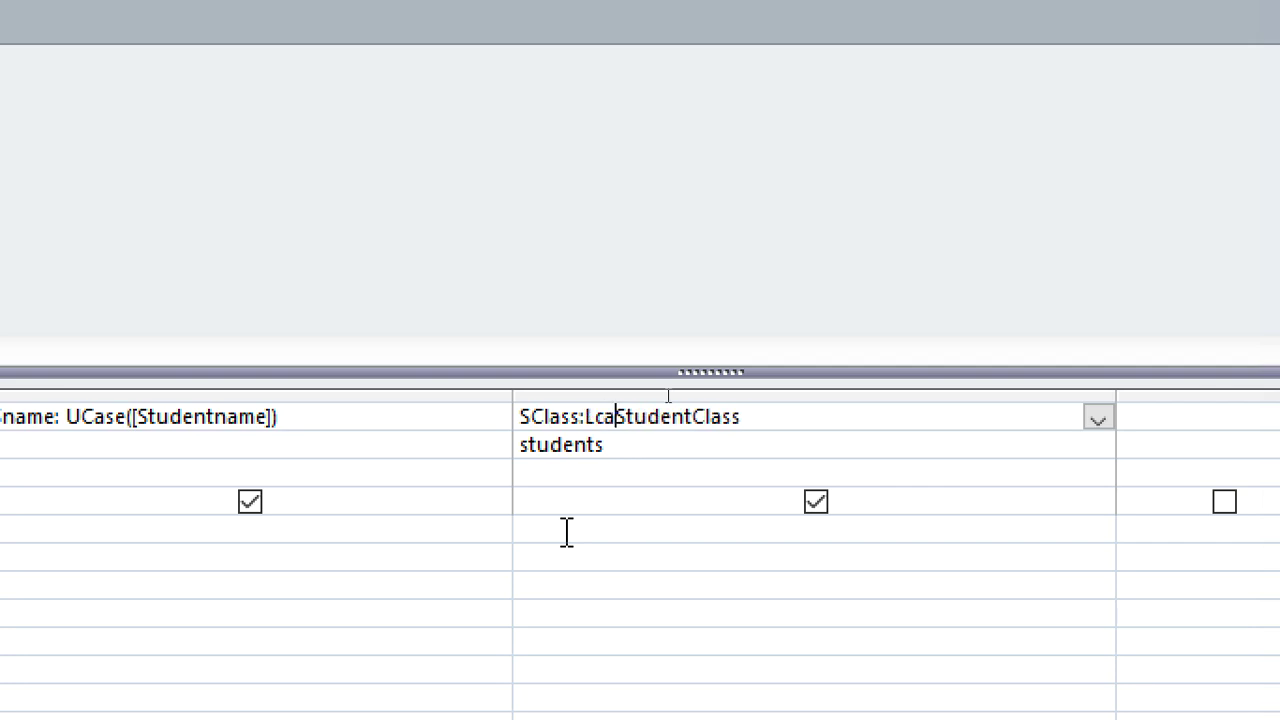
type("se(")
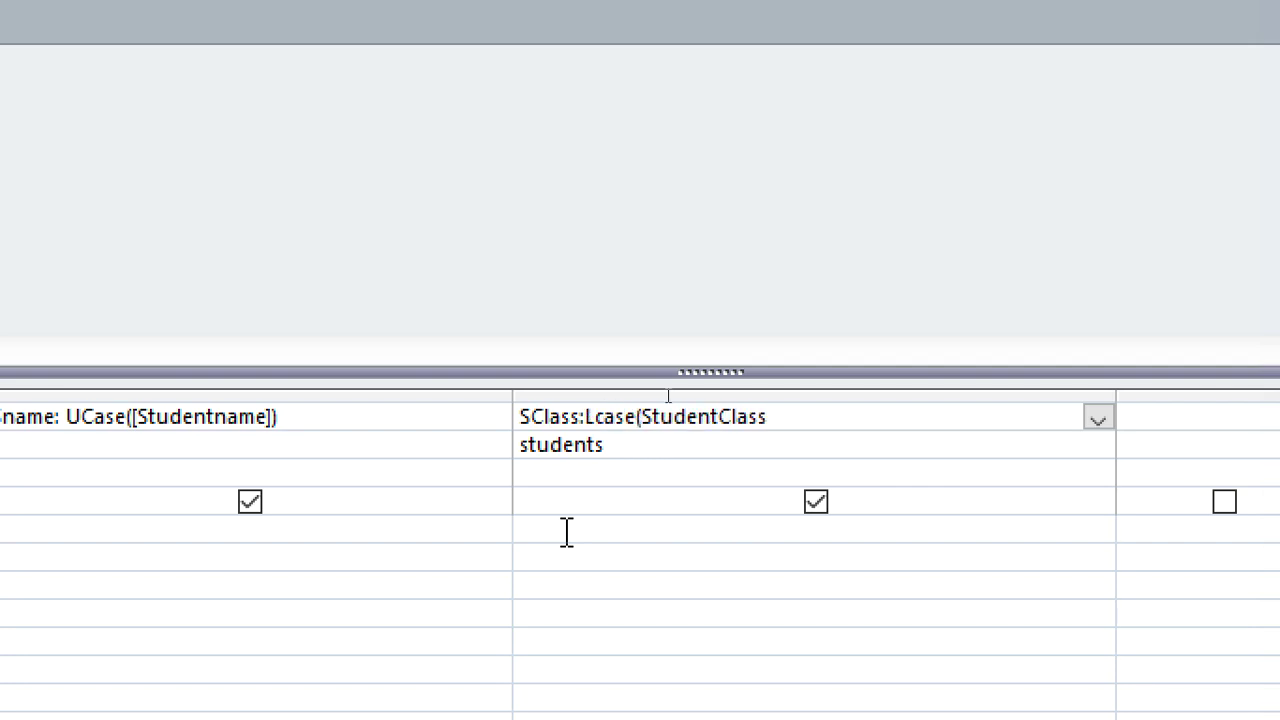
left_click(808, 438)
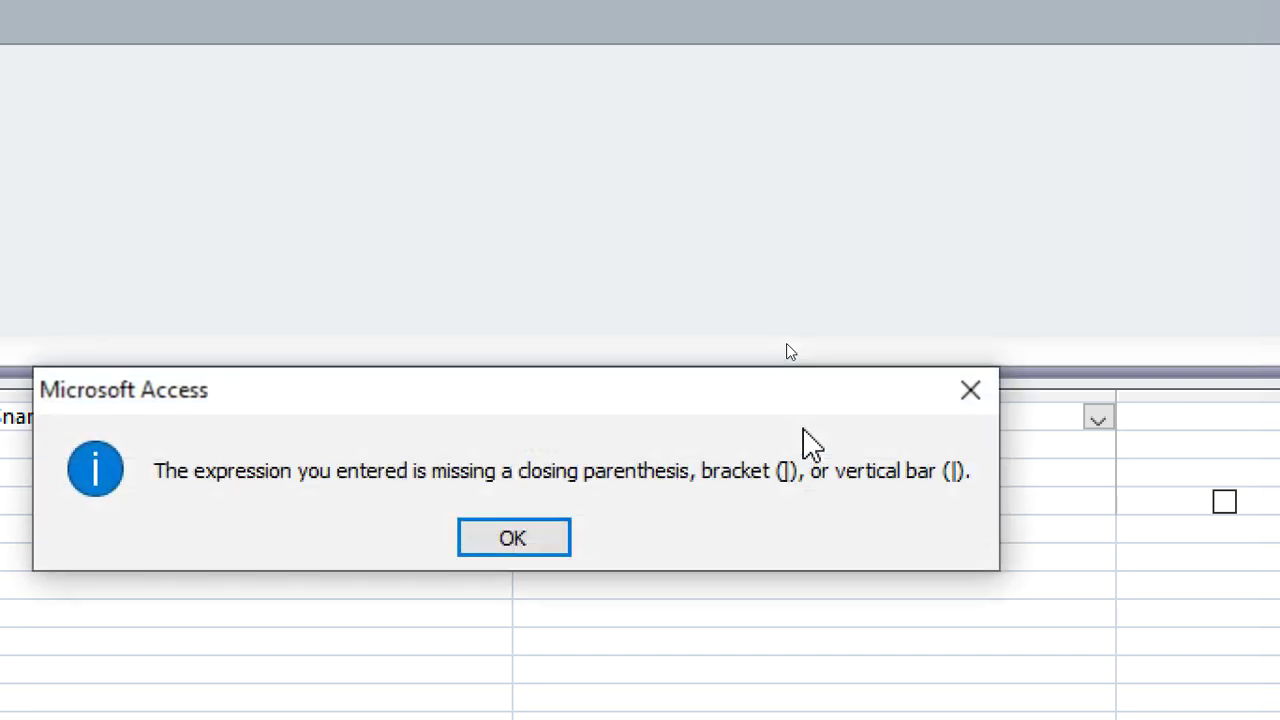
left_click(563, 541)
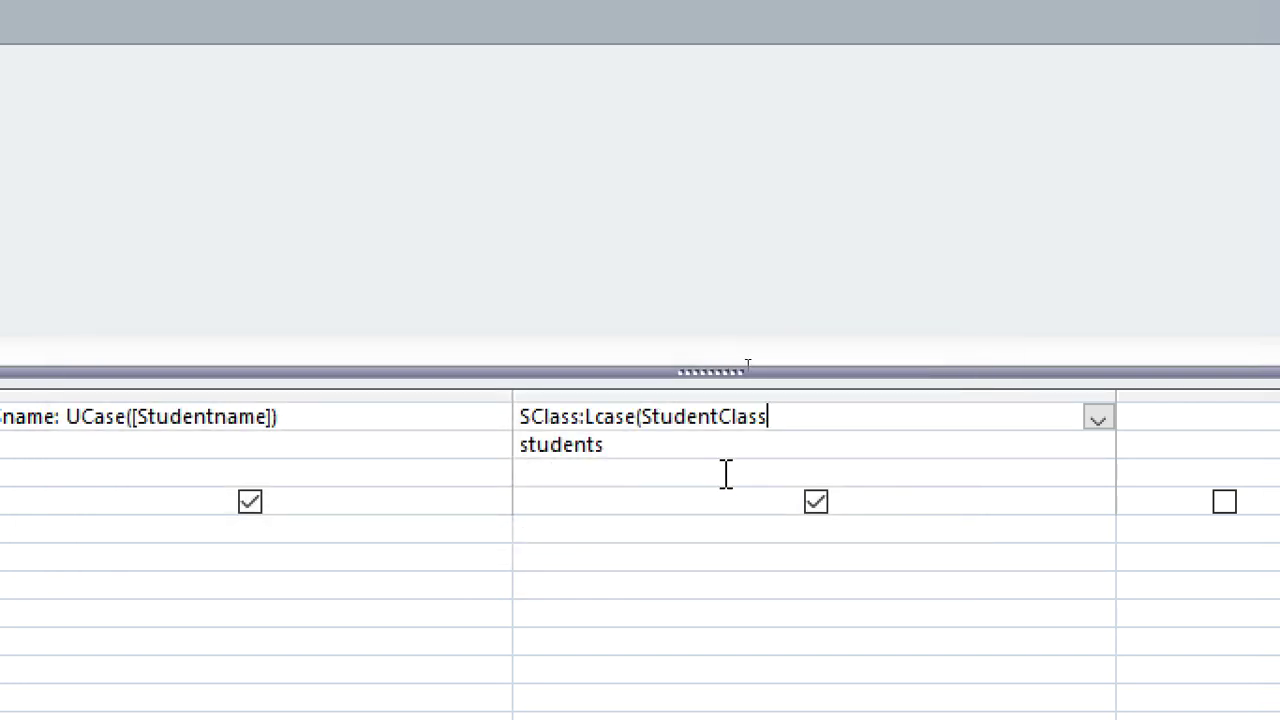
Select the Sname and SClass columns in the query grid.
scroll(200, 495, "left", 2)
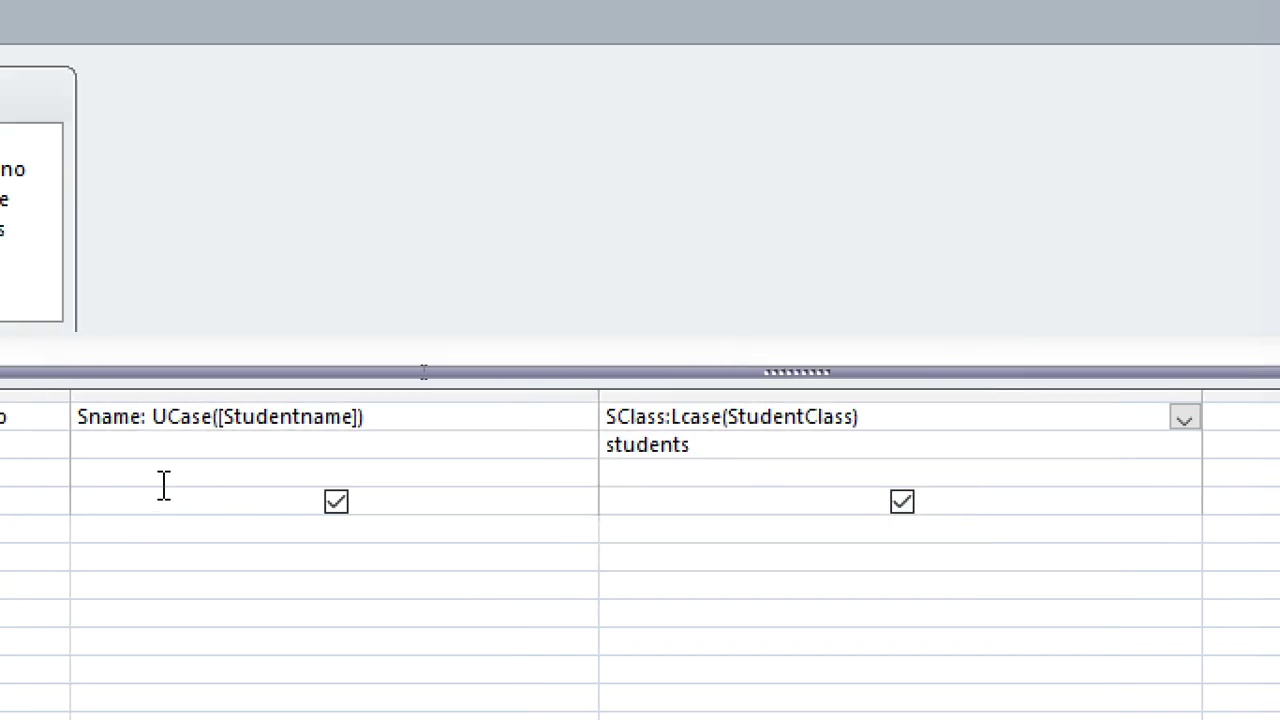
left_click(201, 392)
left_click(201, 393)
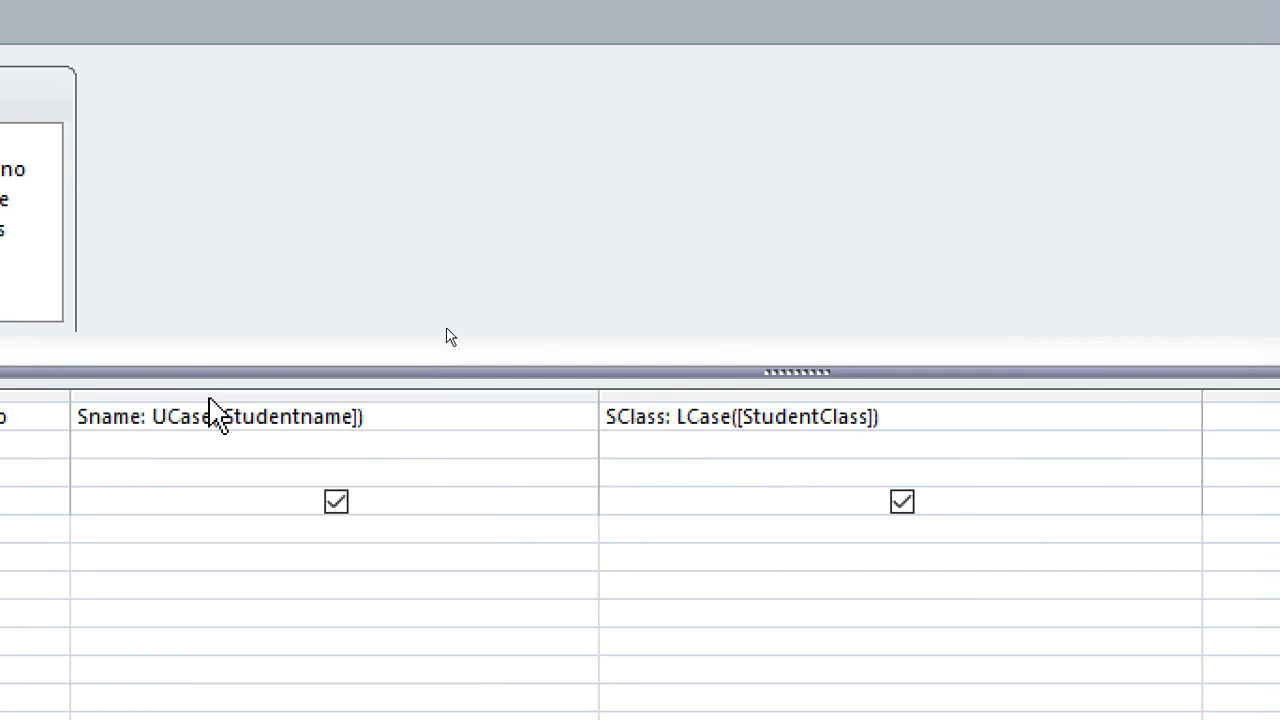
left_click(784, 392)
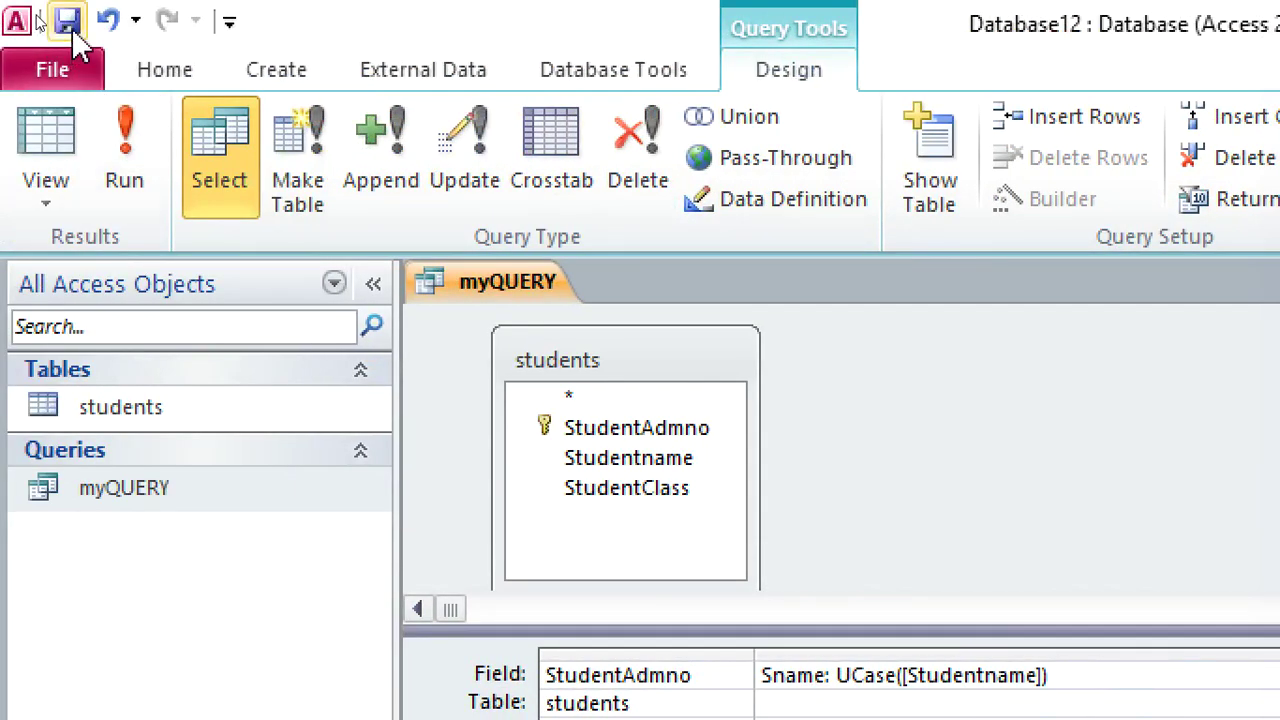
Run myQUERY and widen the Sname results column so full uppercase names show.
left_click(124, 140)
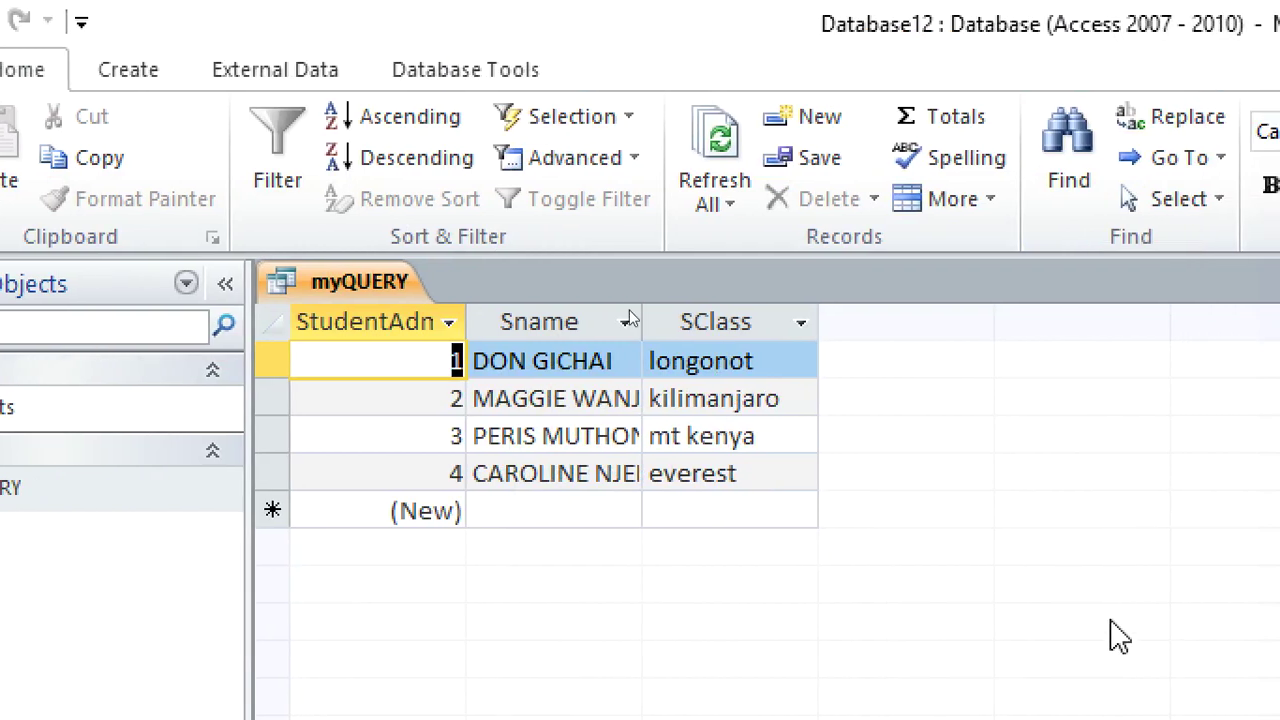
left_click(626, 322)
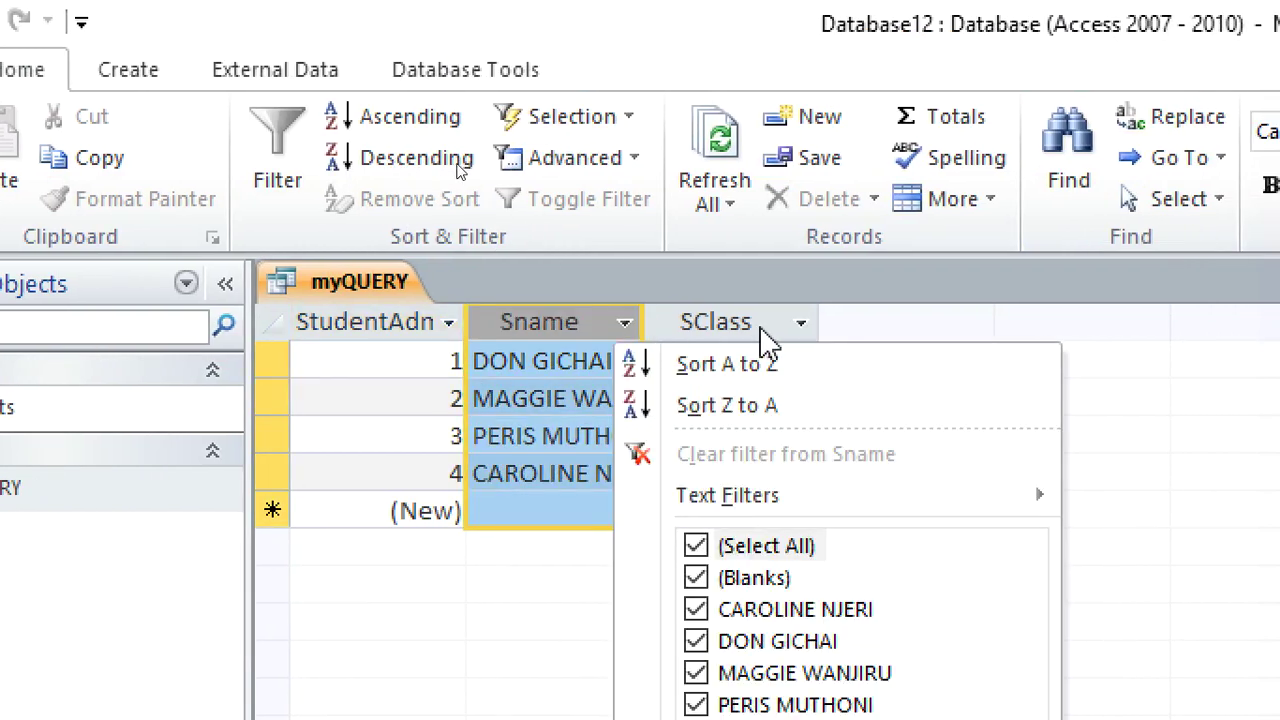
left_click(914, 297)
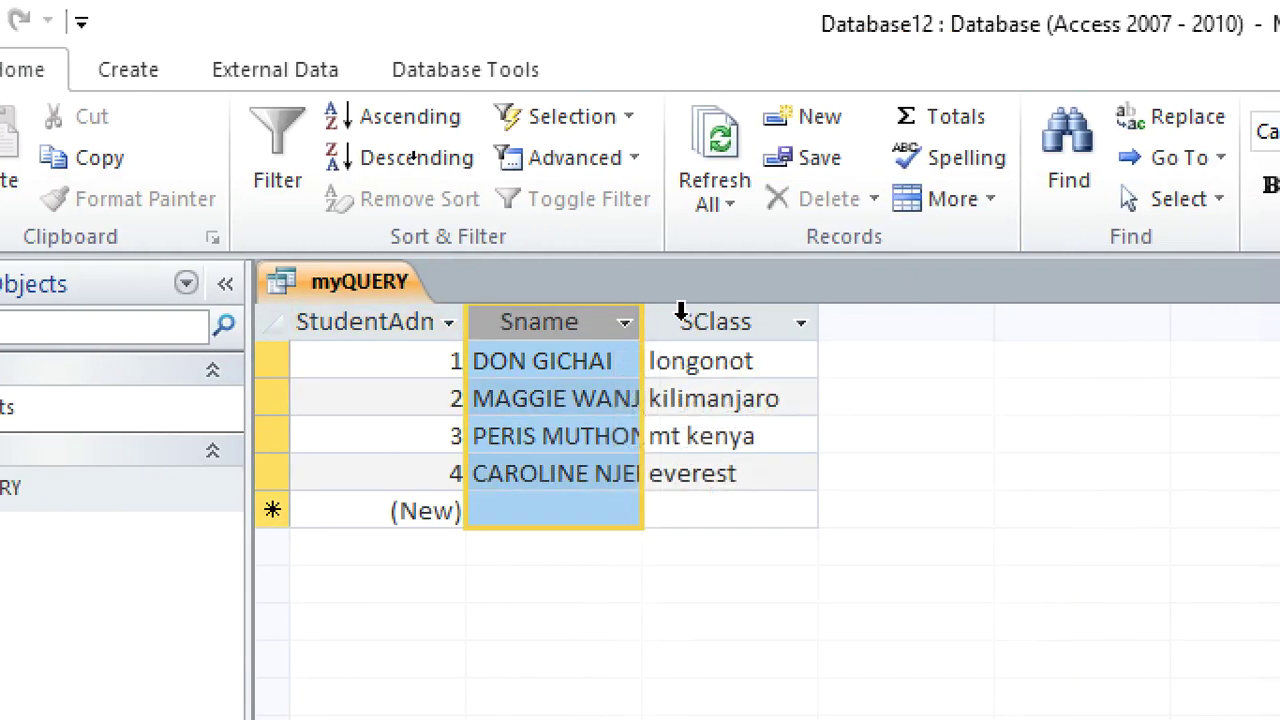
left_click_drag(645, 321, 731, 321)
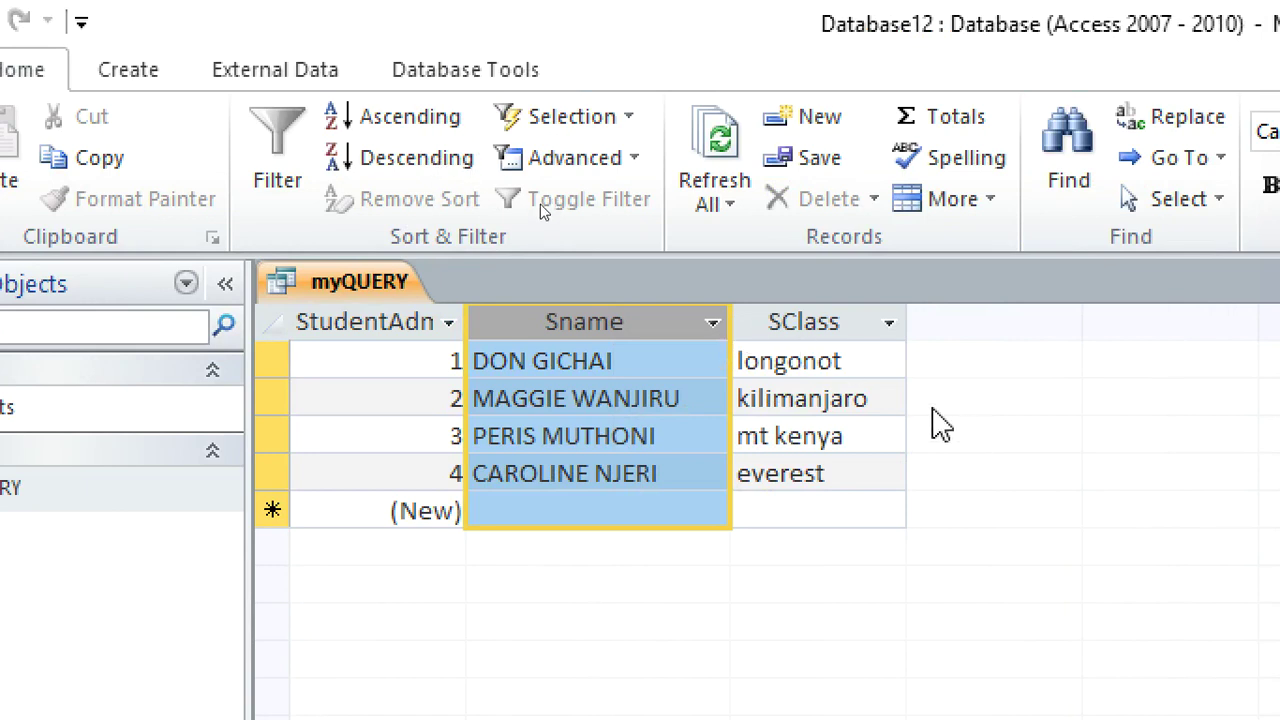
left_click_drag(831, 326, 654, 320)
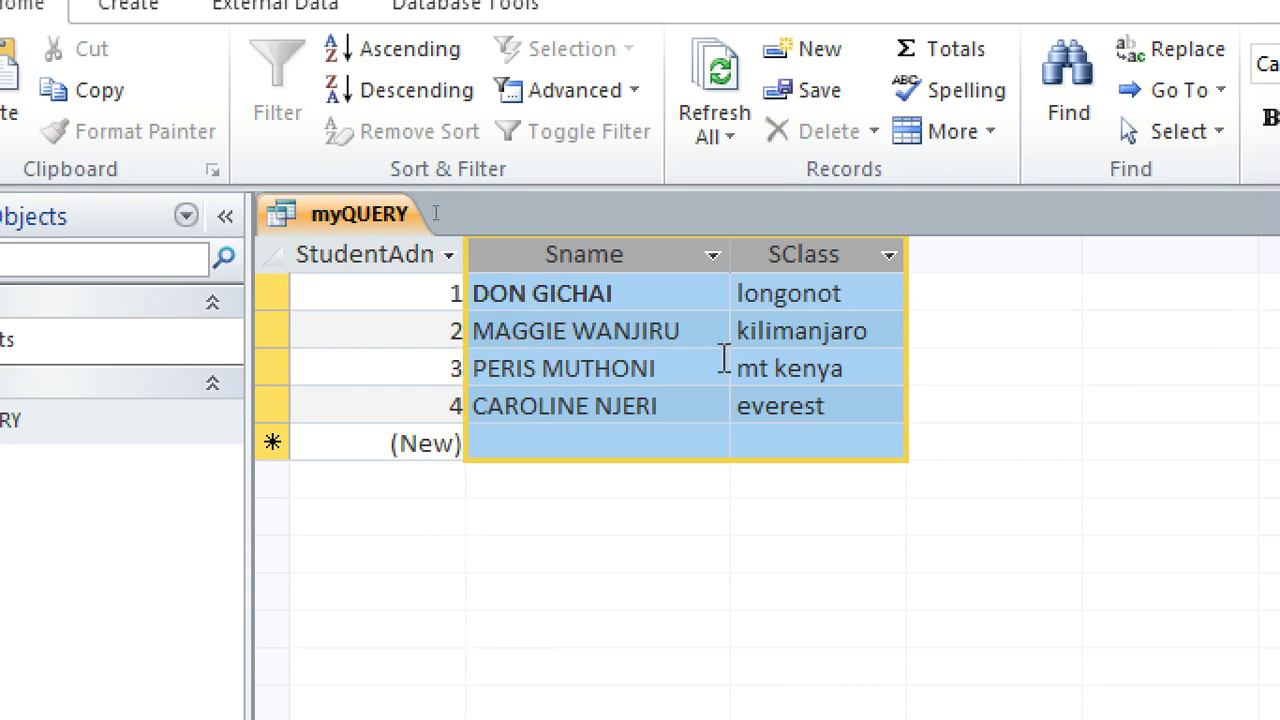
right_click(376, 228)
In Design View, swap the functions to Sname: LCase and SClass: UCase.
left_click(492, 390)
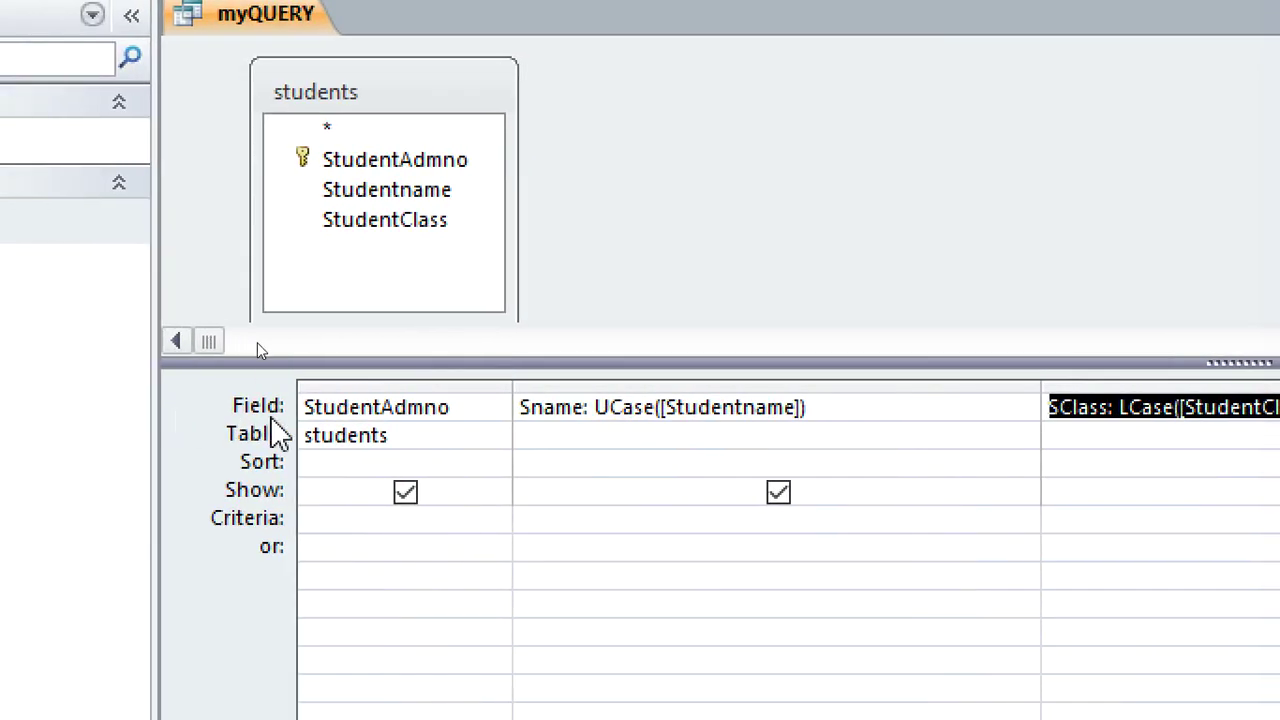
left_click(517, 407)
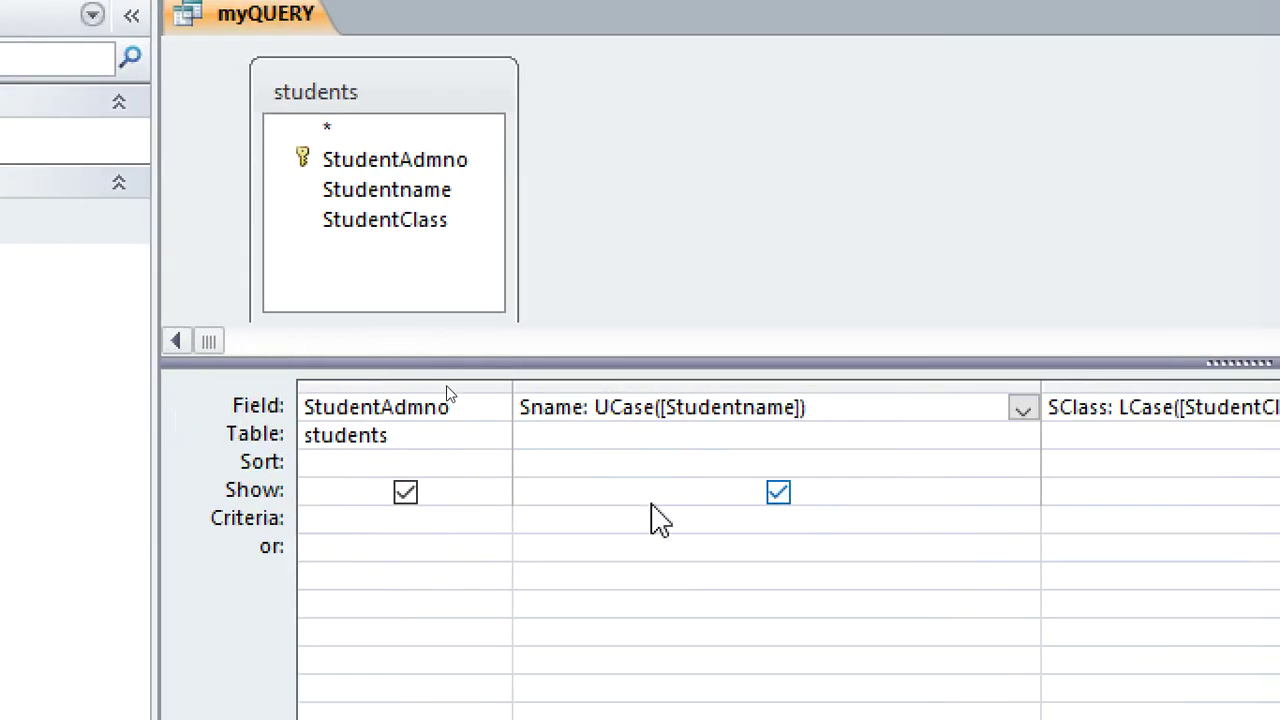
key("BackSpace")
type("L")
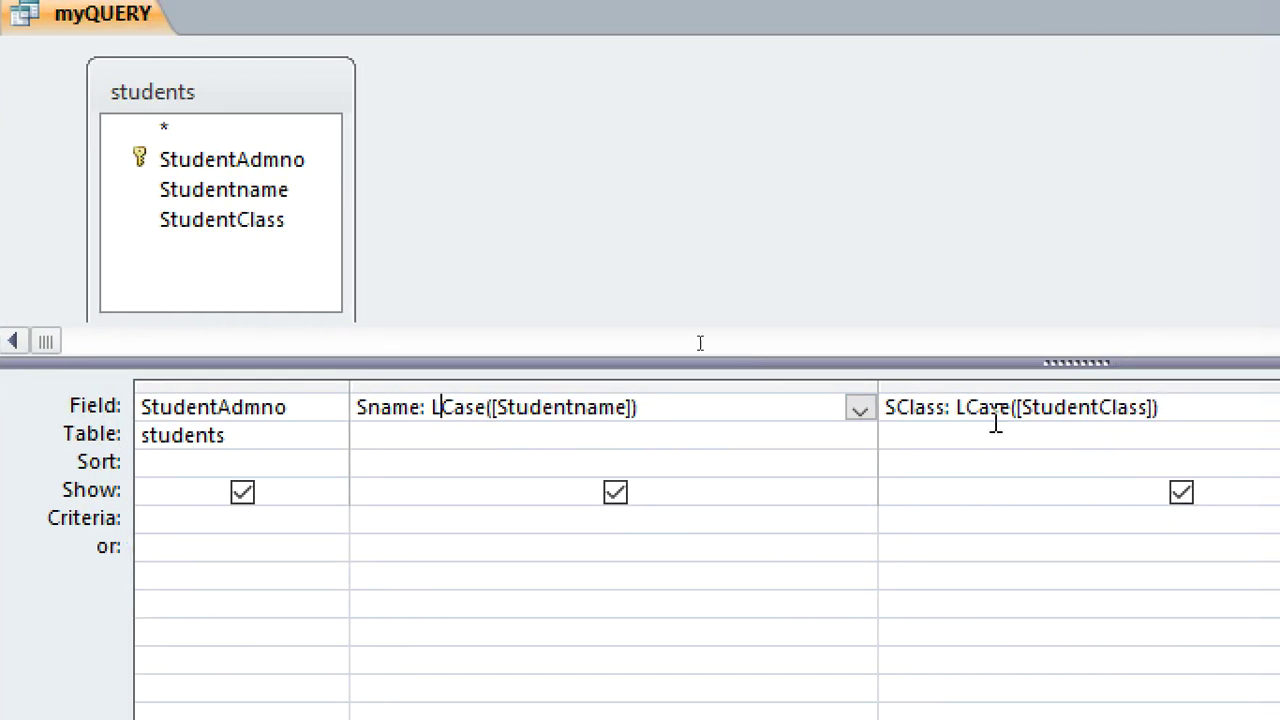
left_click(968, 407)
type("UCa")
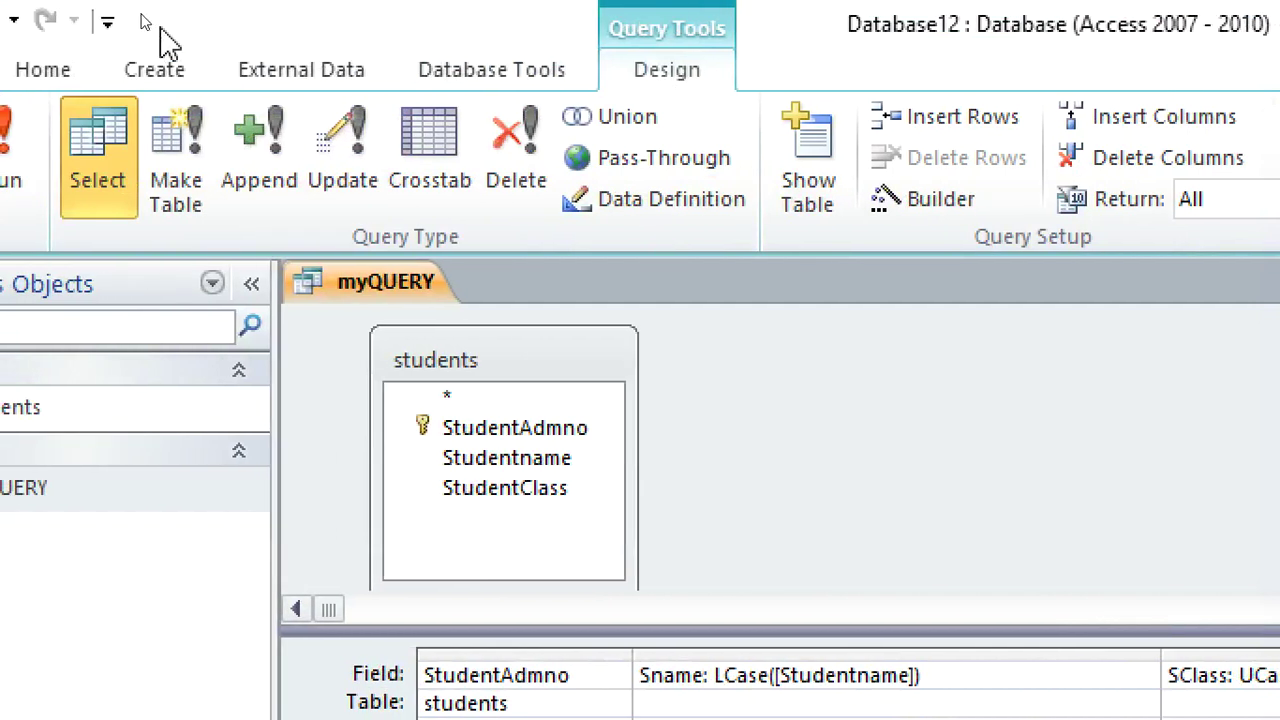
Save myQUERY and rerun it to show lowercase names and uppercase classes.
left_click(66, 20)
left_click(124, 145)
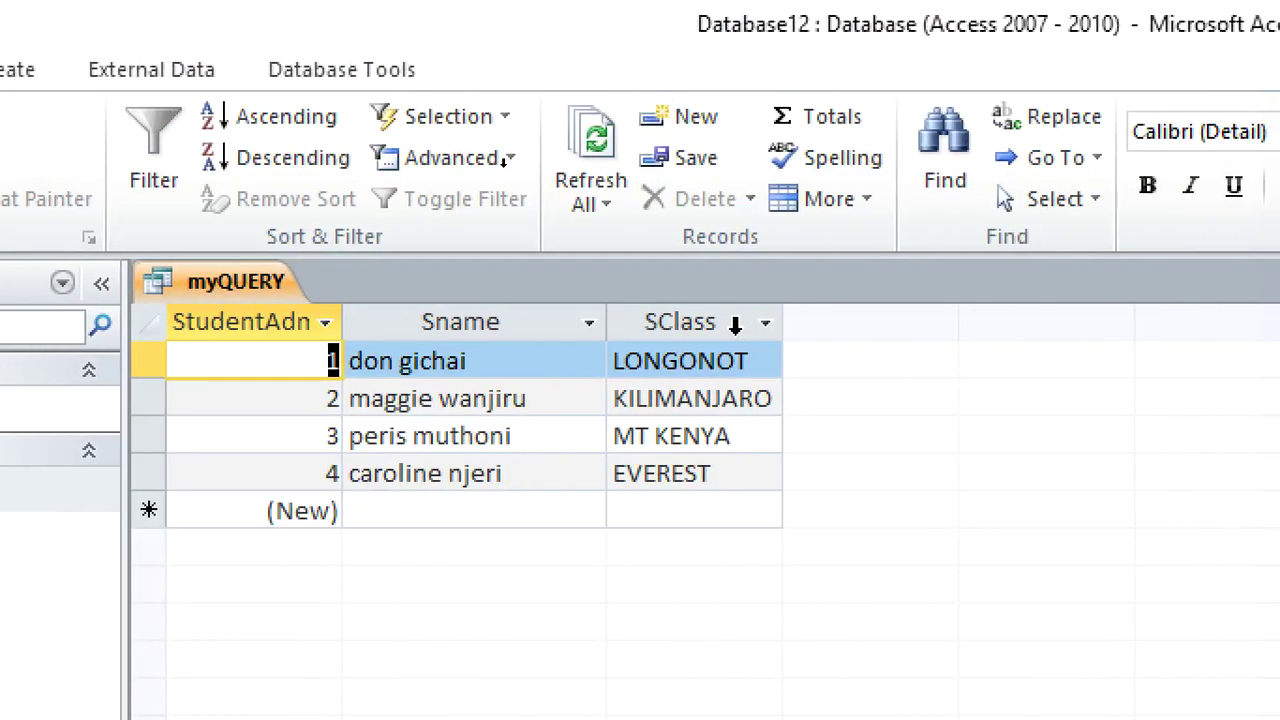
left_click_drag(780, 321, 522, 321)
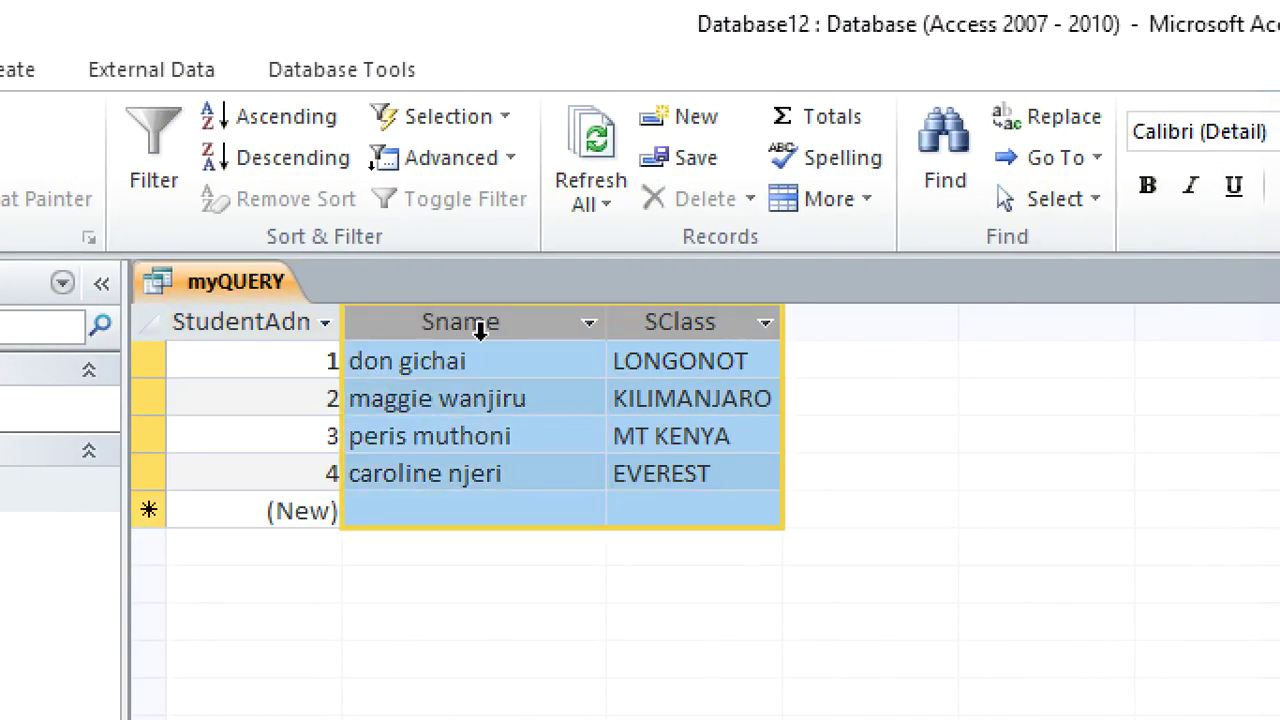